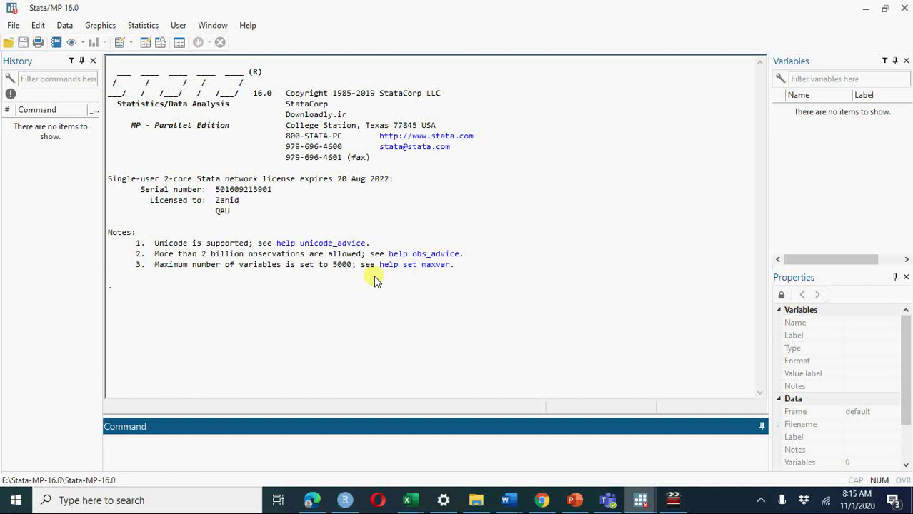
Change the working directory to the Desktop folder
left_click(13, 27)
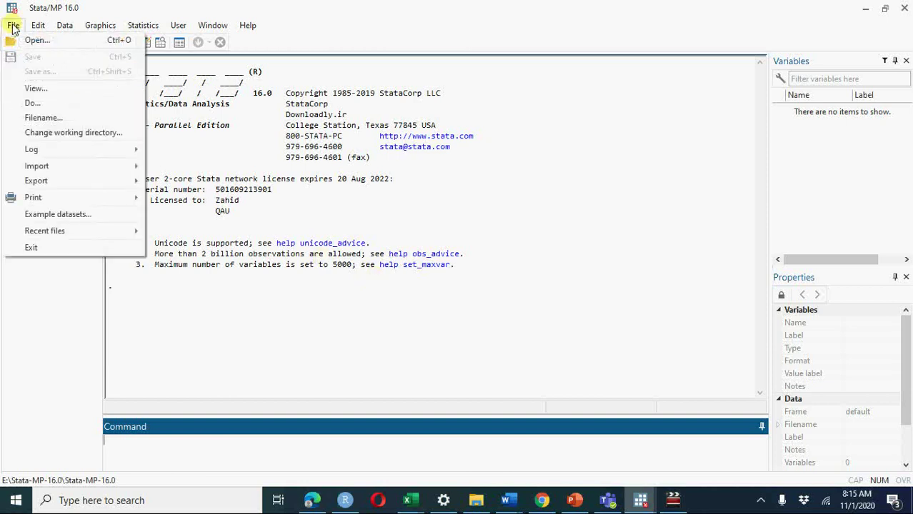
left_click(54, 133)
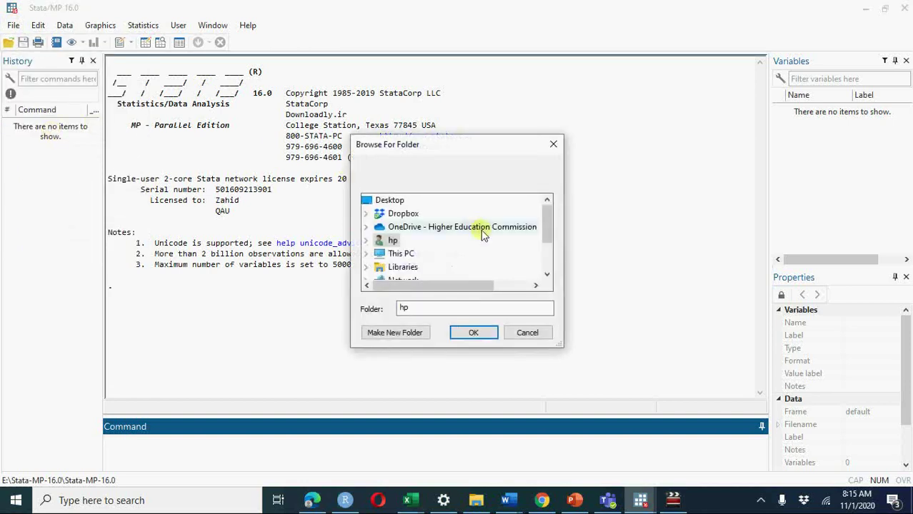
left_click(404, 205)
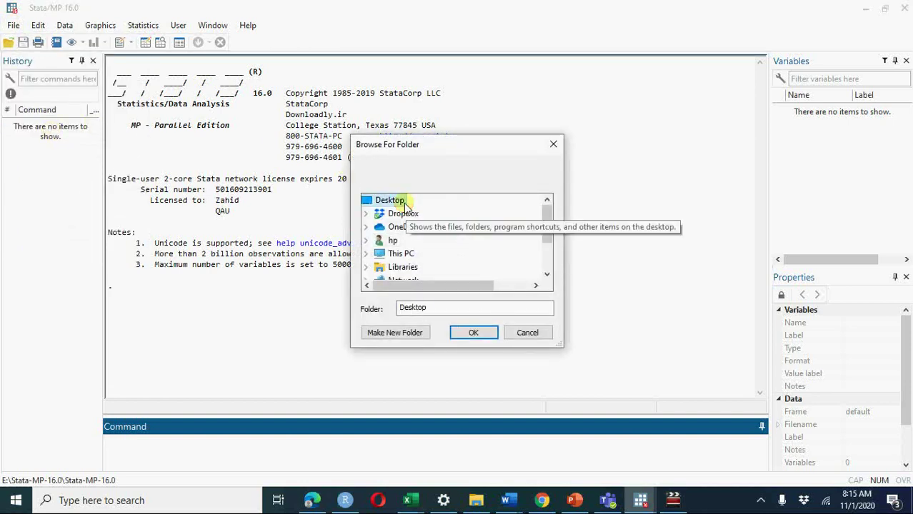
left_click(474, 333)
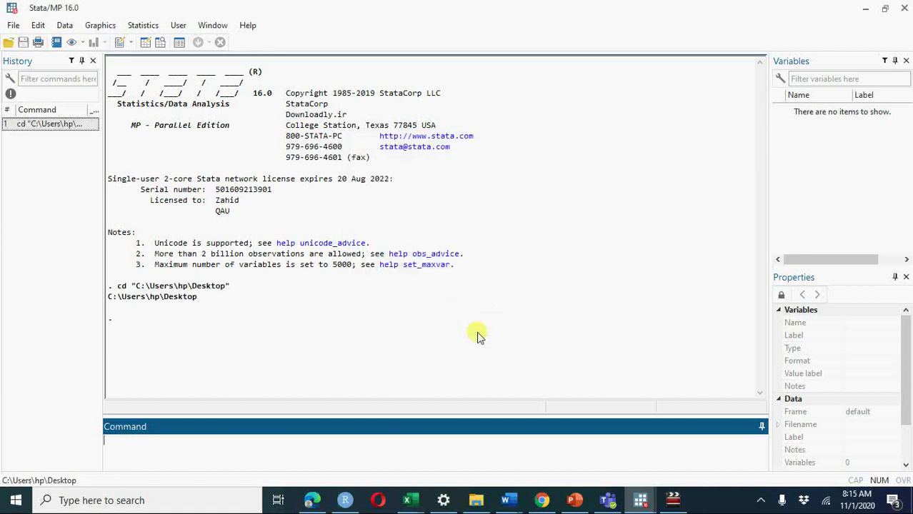
Open the recently used dataset caschool.dta
left_click(15, 26)
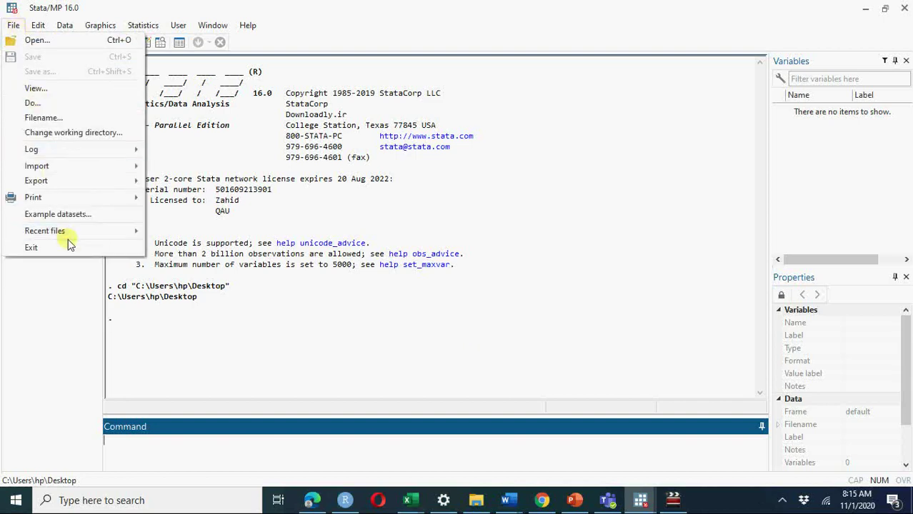
mouse_move(67, 235)
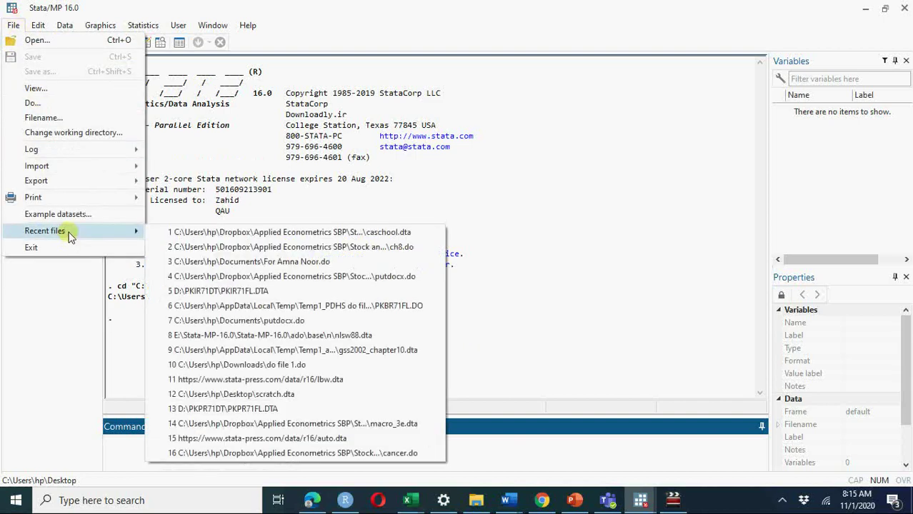
left_click(224, 235)
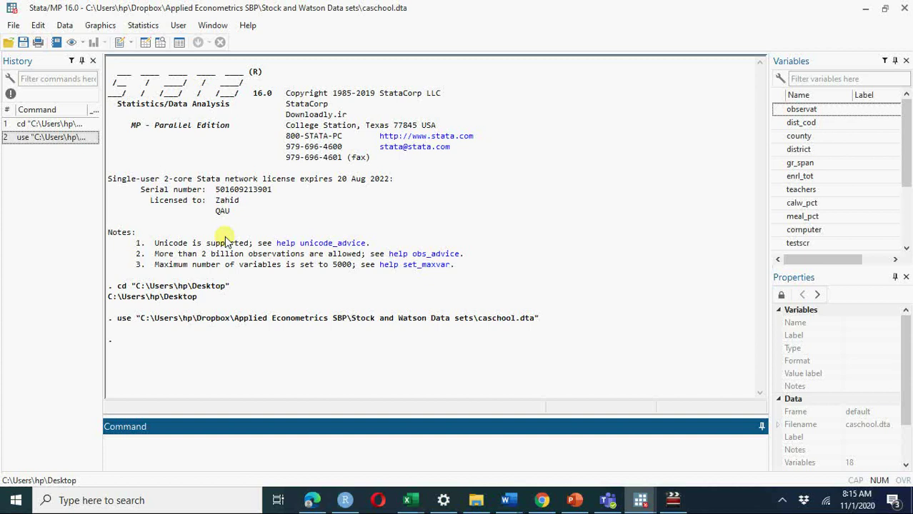
Describe the dataset's variables with the command desc
type("d")
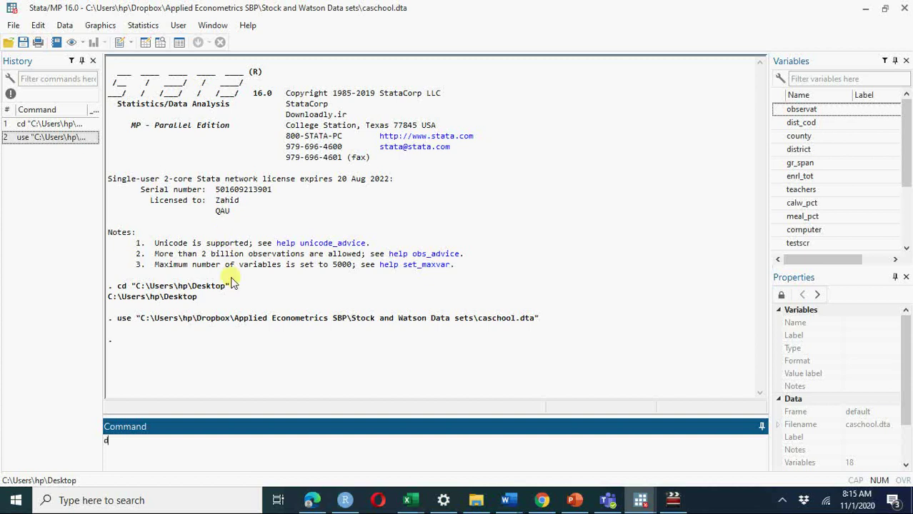
type("esc")
key("Return")
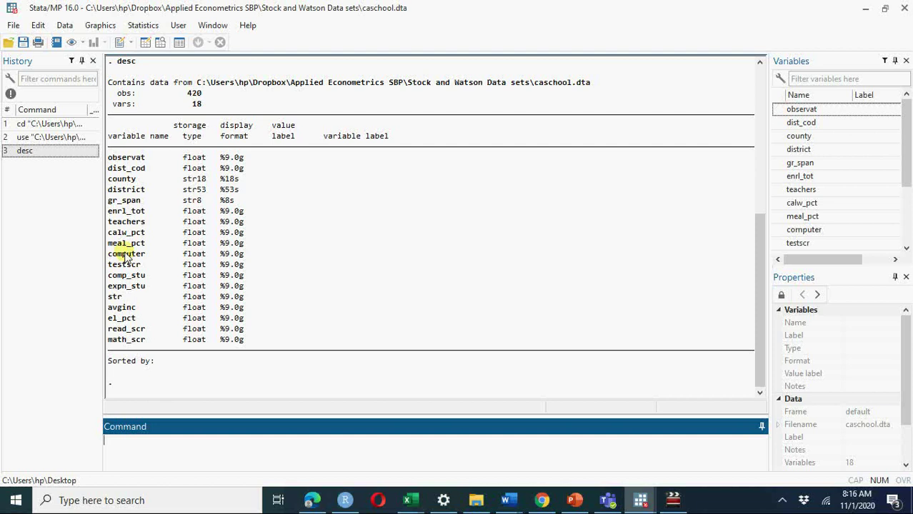
Generate the squared income variable with gen avginc2=avginc*avginc
type("gen avginc2=avgin")
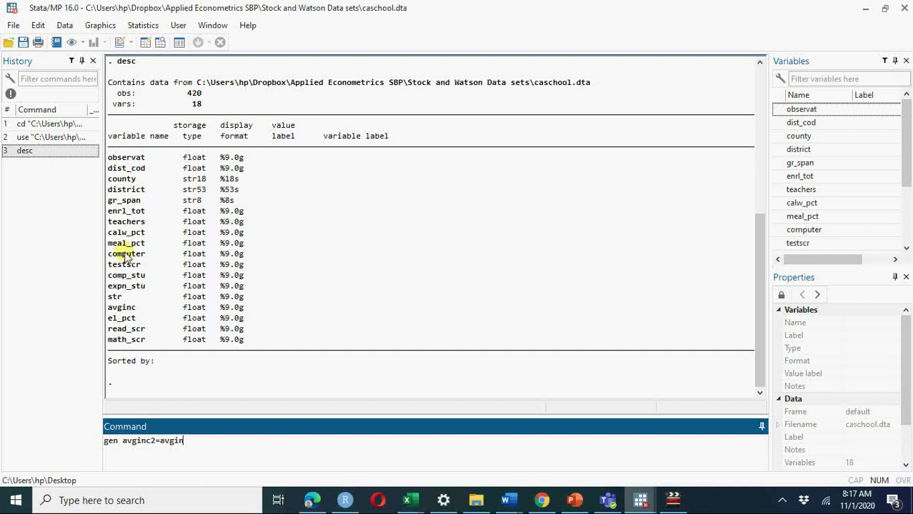
type("c*avginc")
key("Return")
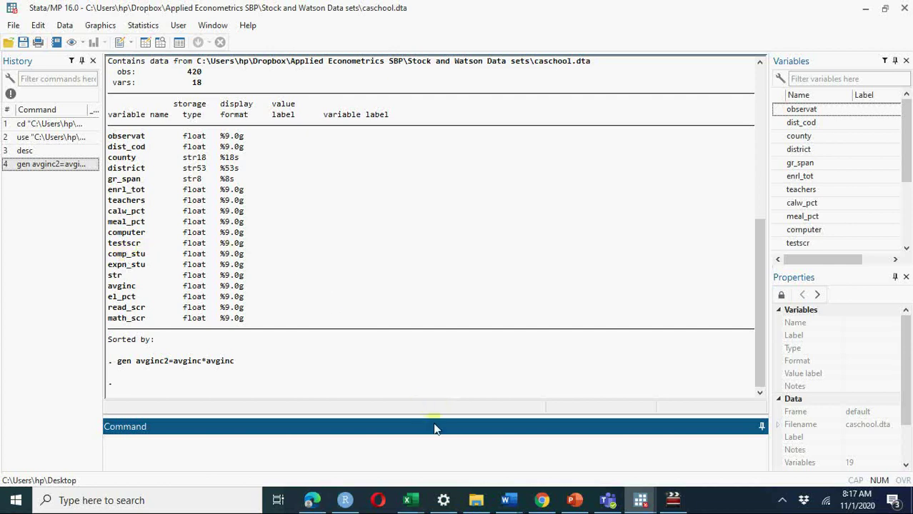
Run only the do-file's transformed-variable commands from gen avginc3 through gen str3hiel (lines 36 to 49), and return to the main Stata window
mouse_move(640, 503)
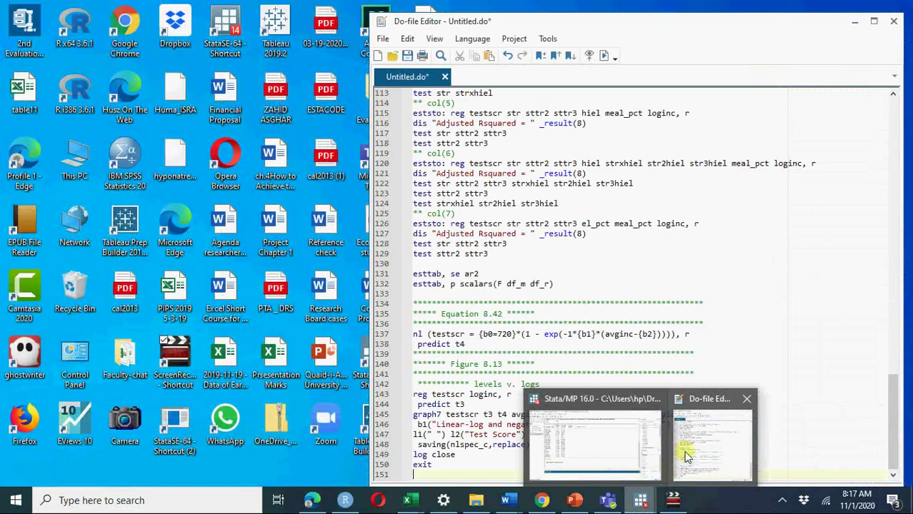
left_click(684, 458)
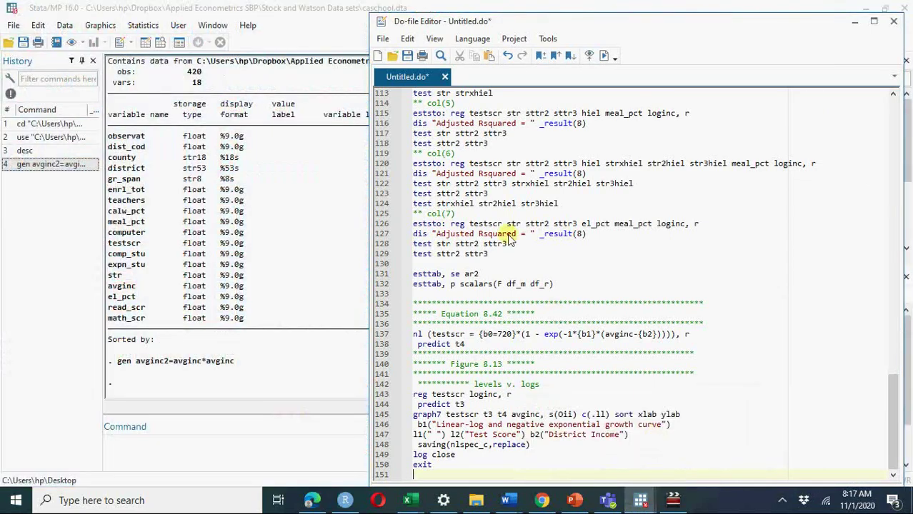
key("Page_Up")
key("Page_Up")
key("Page_Up")
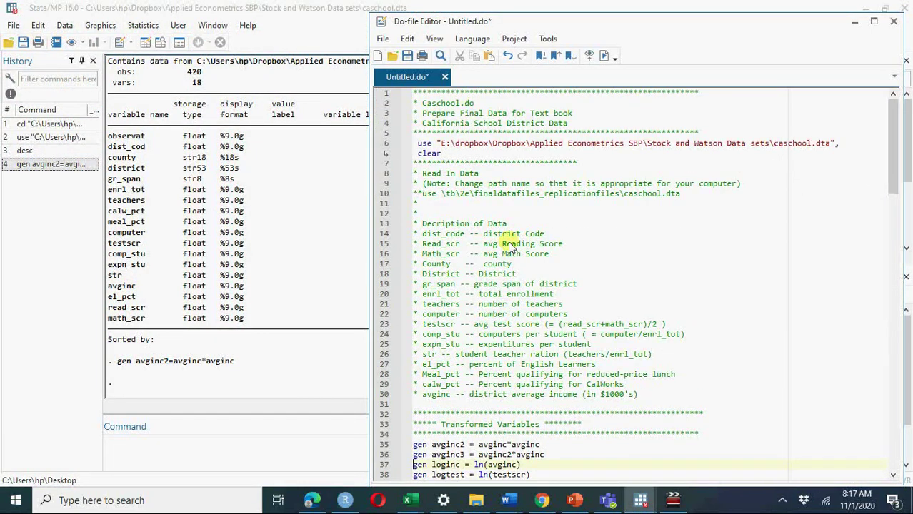
key("Down")
key("Down")
key("Down")
key("Down")
key("Down")
key("Down")
key("Down")
key("Down")
key("Down")
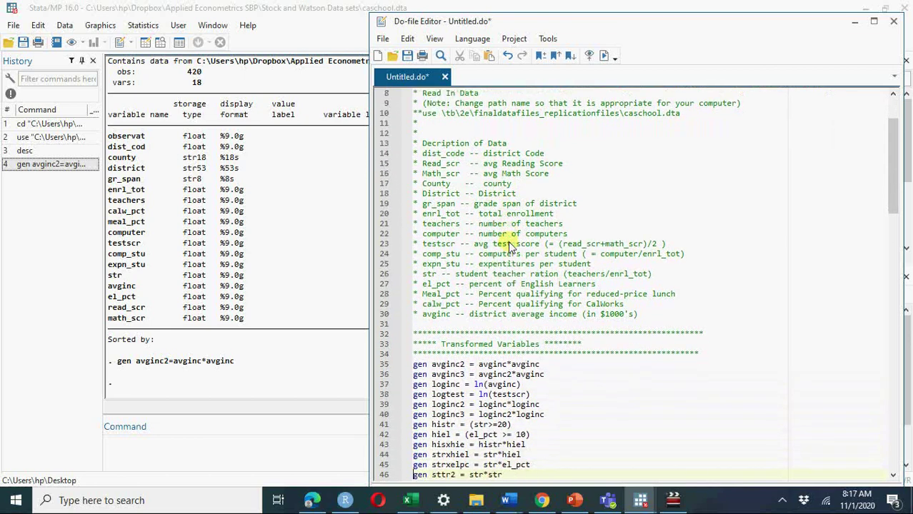
key("Down")
key("Down")
key("Down")
key("Down")
key("Down")
key("Down")
key("Down")
key("Down")
key("Down")
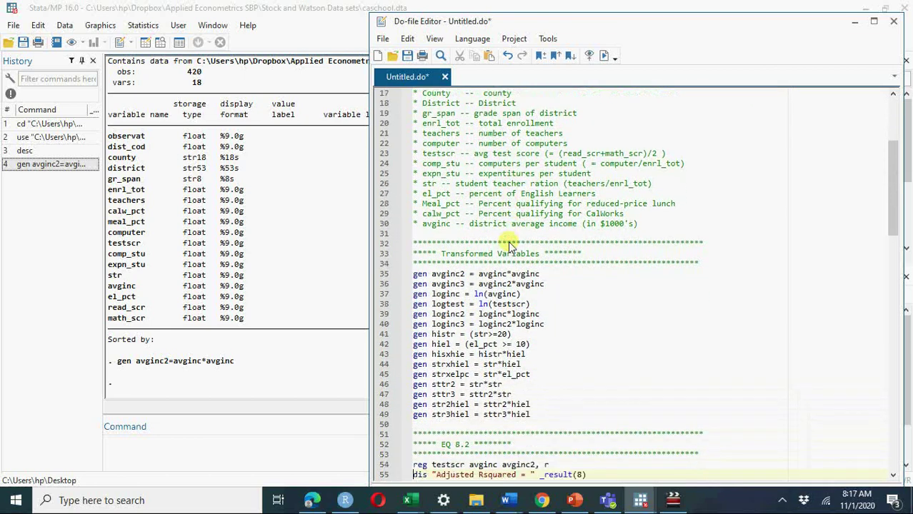
key("Down")
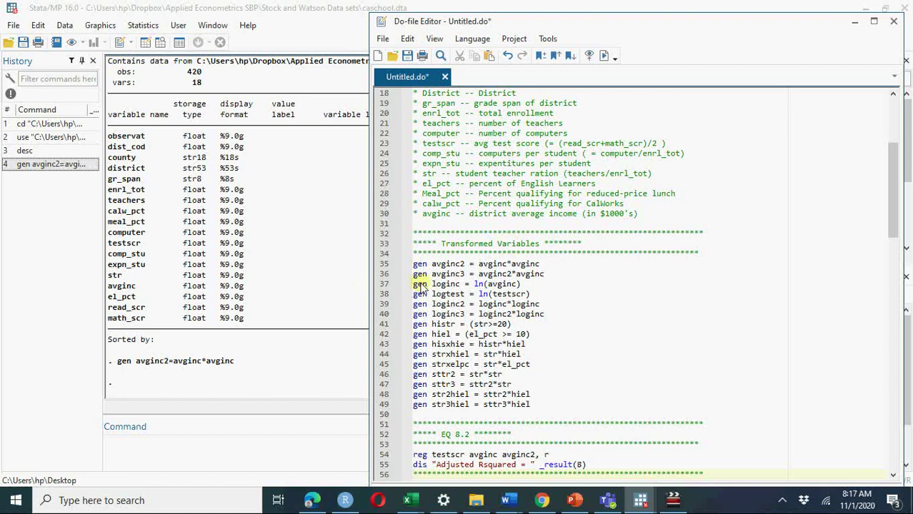
left_click_drag(414, 275, 538, 406)
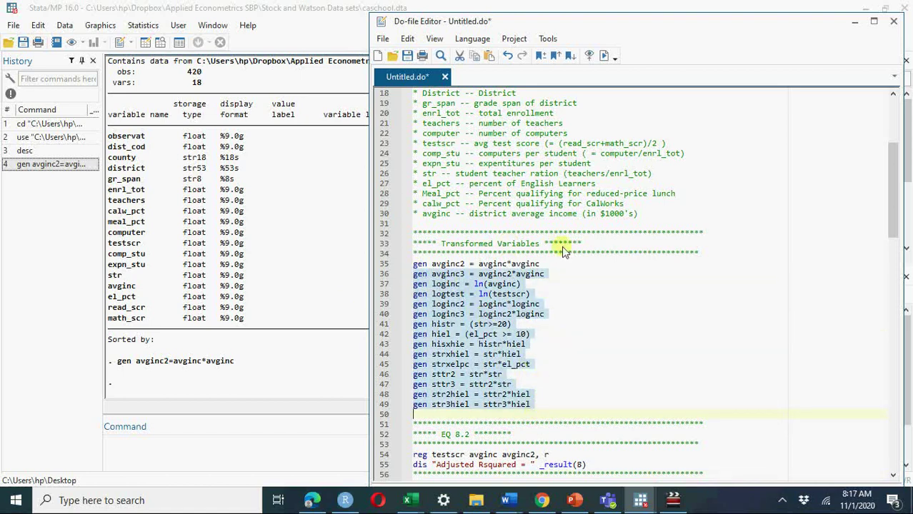
left_click(604, 57)
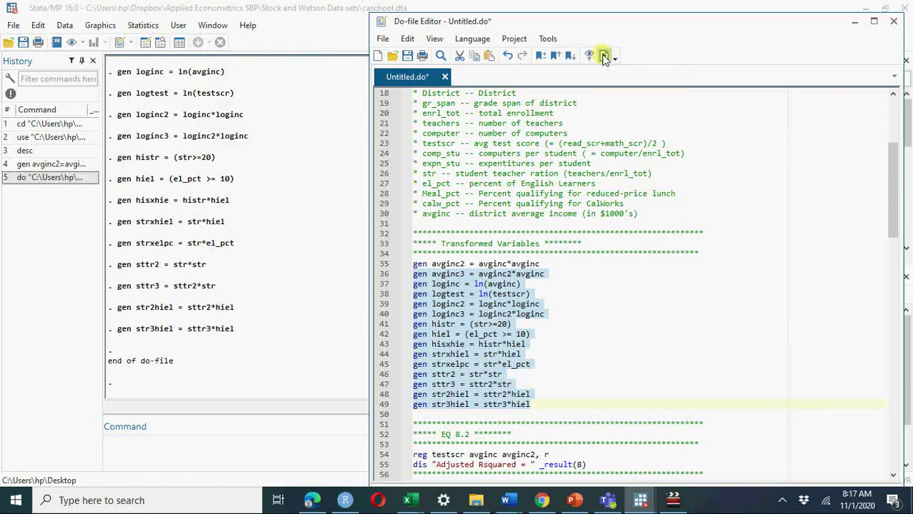
left_click(327, 455)
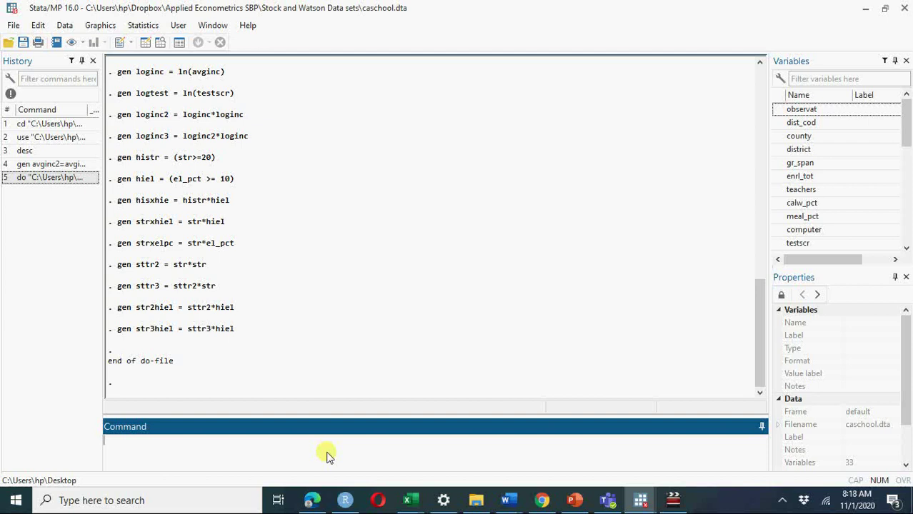
type("r")
type("eg")
type(" testsc")
type("r avg")
type("inc")
key("BackSpace")
key("BackSpace")
key("BackSpace")
key("BackSpace")
key("BackSpace")
key("BackSpace")
key("BackSpace")
key("BackSpace")
key("BackSpace")
key("BackSpace")
key("BackSpace")
key("BackSpace")
key("BackSpace")
key("BackSpace")
key("BackSpace")
key("BackSpace")
key("BackSpace")
key("BackSpace")
Plot testscr against avginc with a linear fit using twoway (scatter testscr avginc)|| lfit testscr avginc, and close the graph
type("twoway (scatter tests")
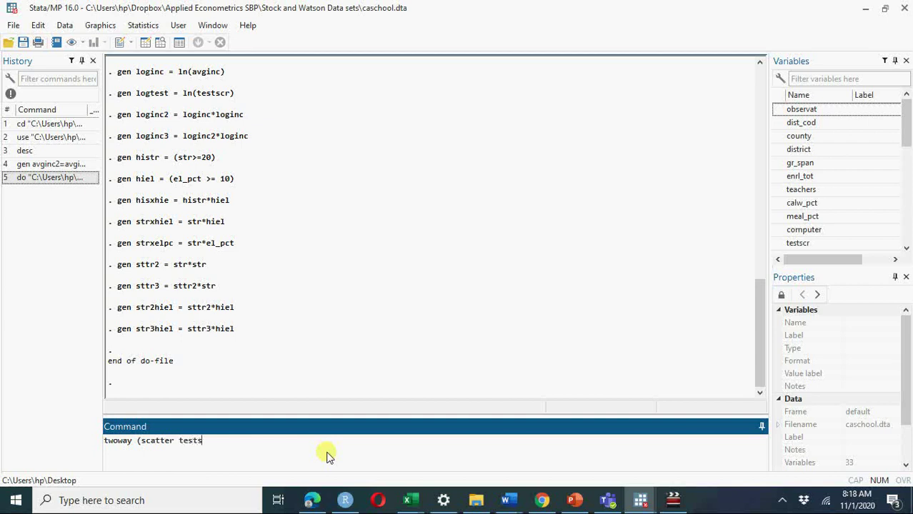
type("cr avginc)|| lfit tests")
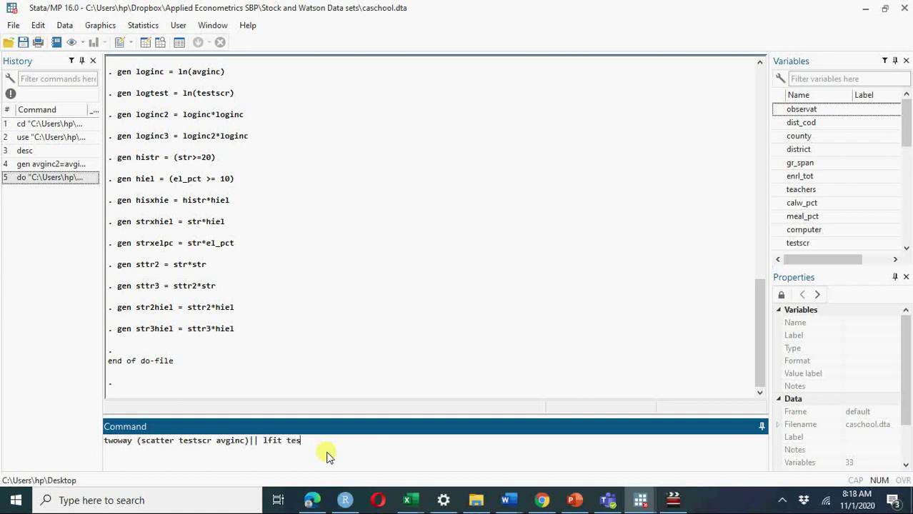
type("cr avginc")
key("Return")
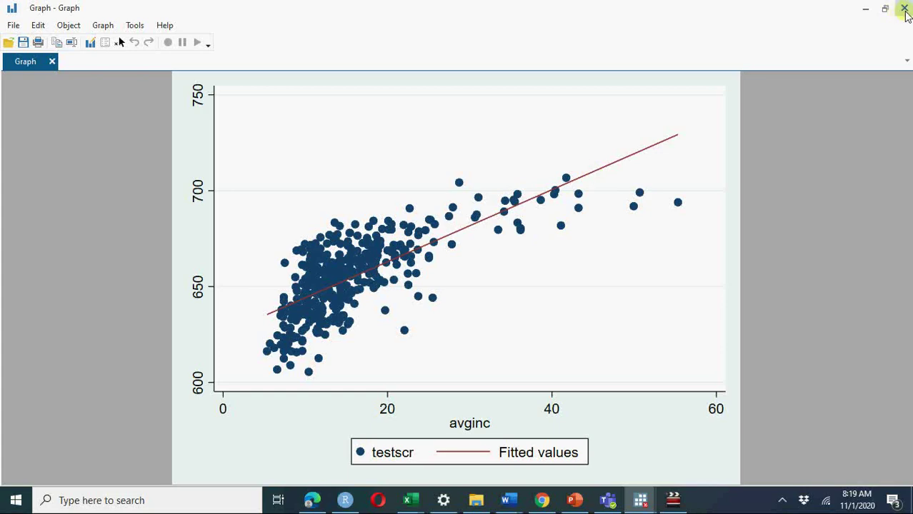
left_click(904, 8)
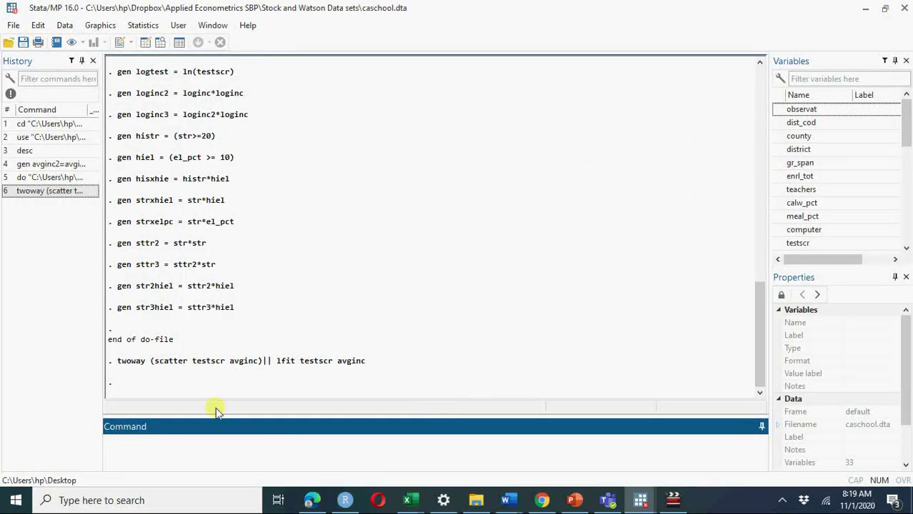
Rerun the previous twoway scatter command with qfit in place of lfit for a quadratic fit, and close the graph
left_click(18, 191)
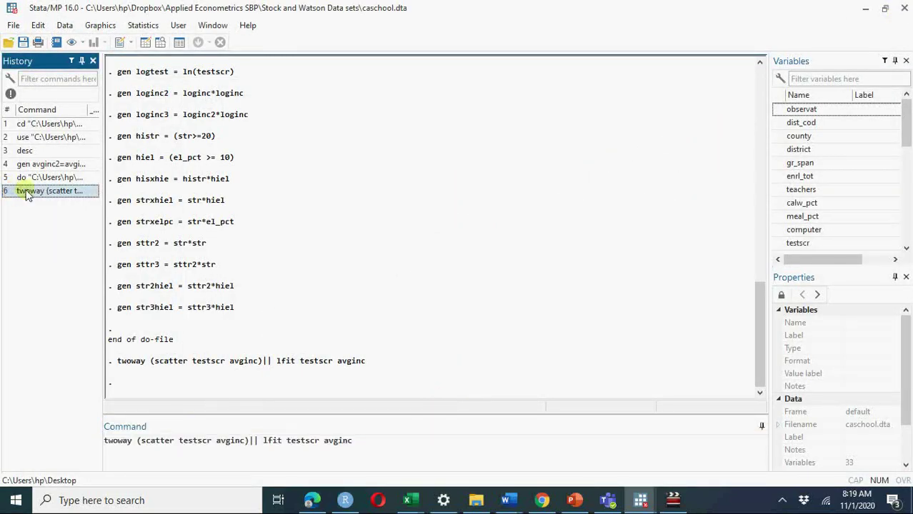
left_click(272, 442)
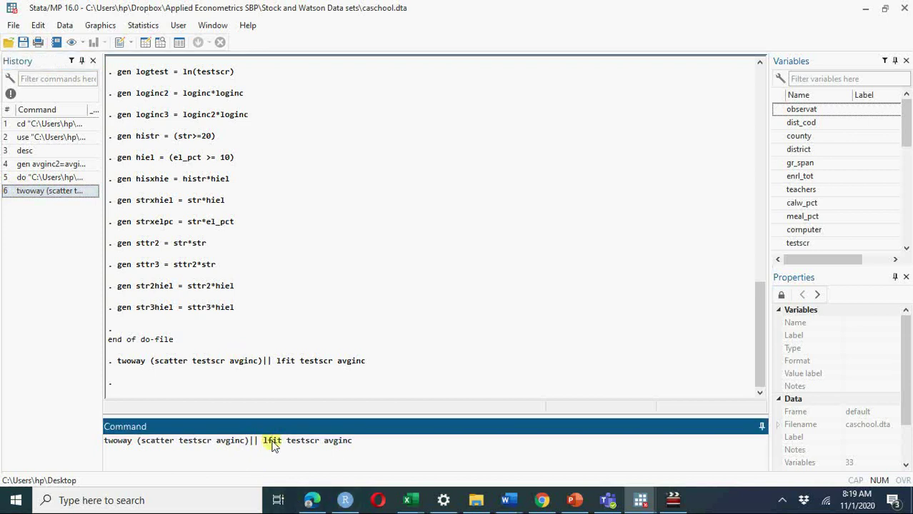
key("BackSpace")
type("q")
key("Return")
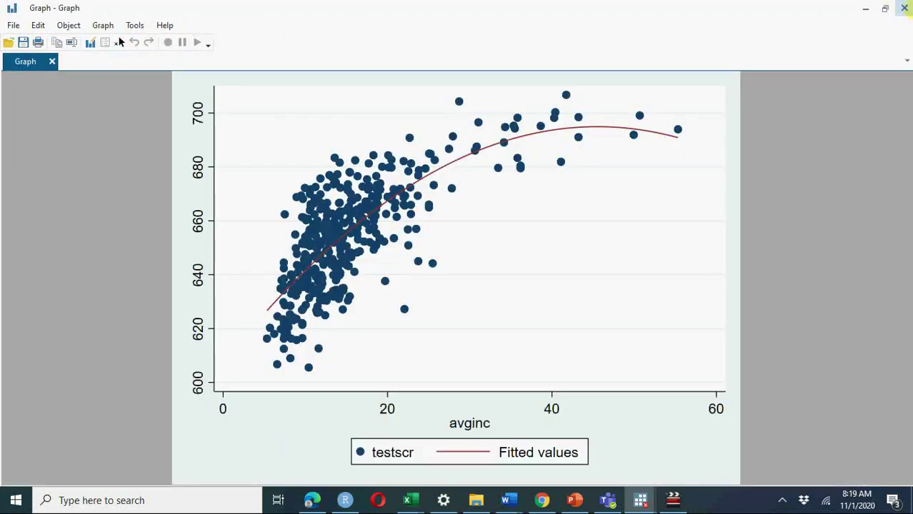
left_click(904, 8)
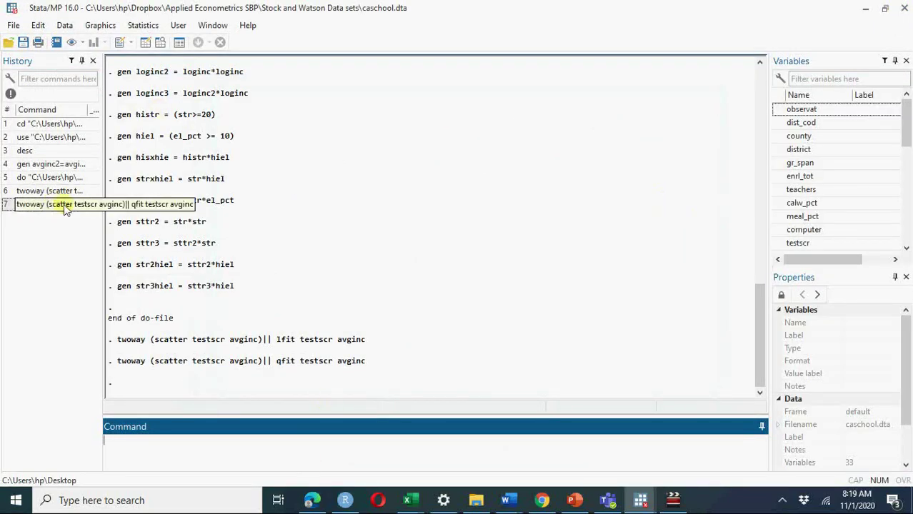
Regress testscr on avginc and avginc2 with robust standard errors using reg testscr avginc avginc2 ,r
left_click(189, 459)
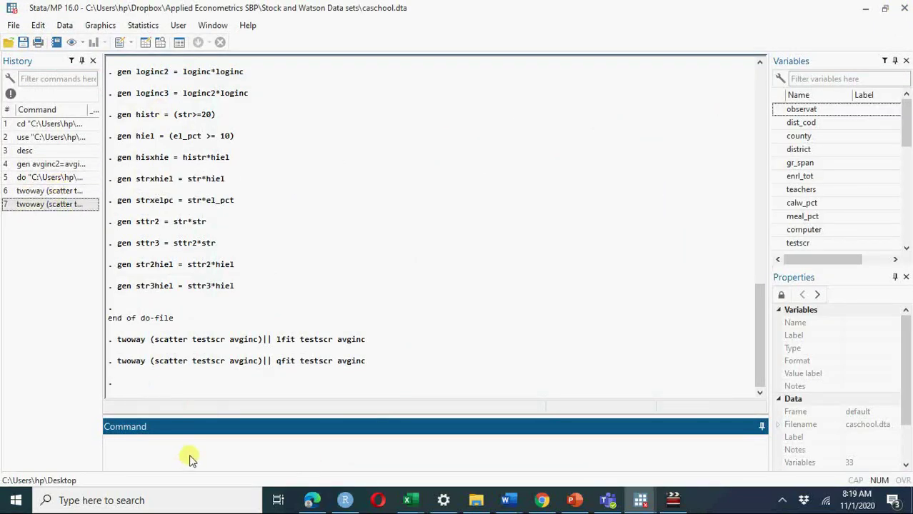
type("reg testscr avginc avginc2")
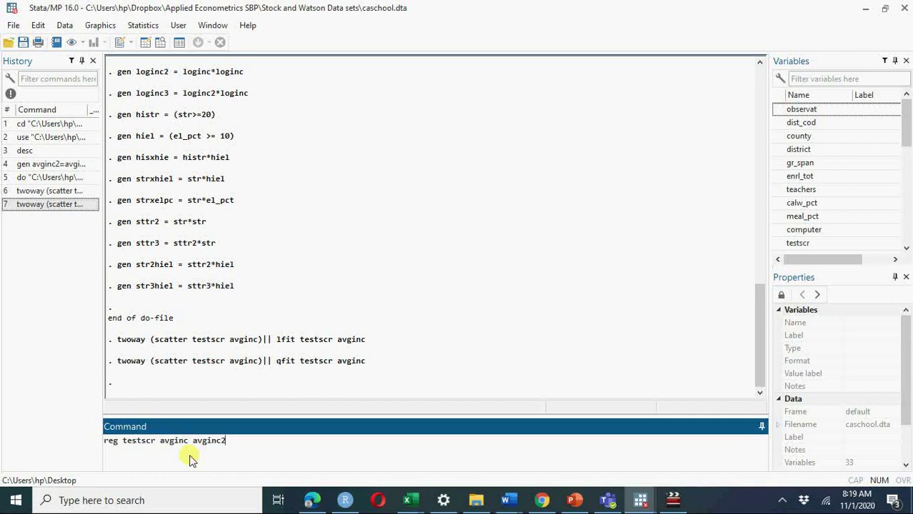
type(" ad")
key("BackSpace")
key("BackSpace")
type(",r")
key("Return")
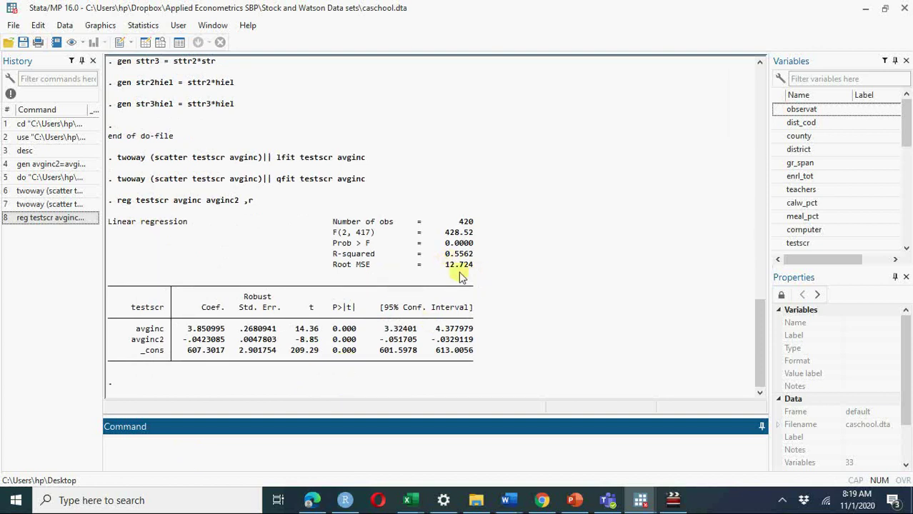
Rerun the last regression as a cubic model by adding avginc3 as a regressor, keeping the robust option
left_click(70, 219)
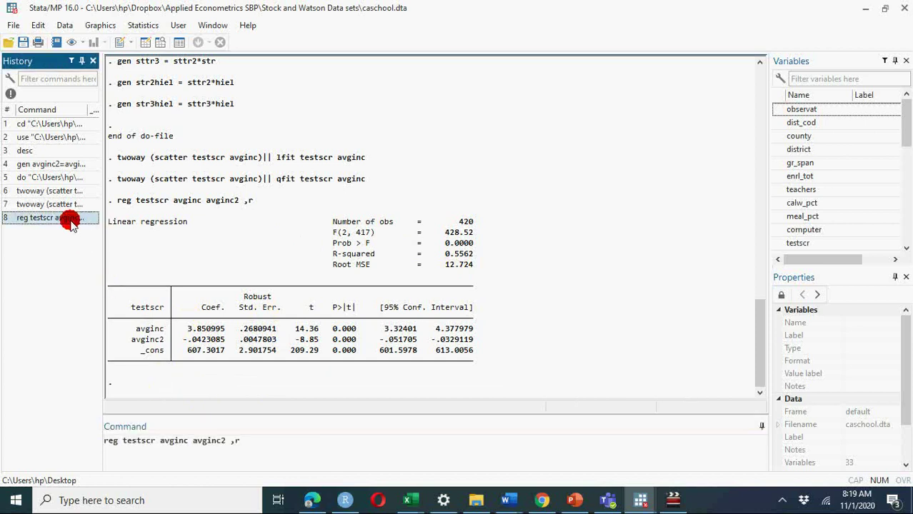
left_click(231, 442)
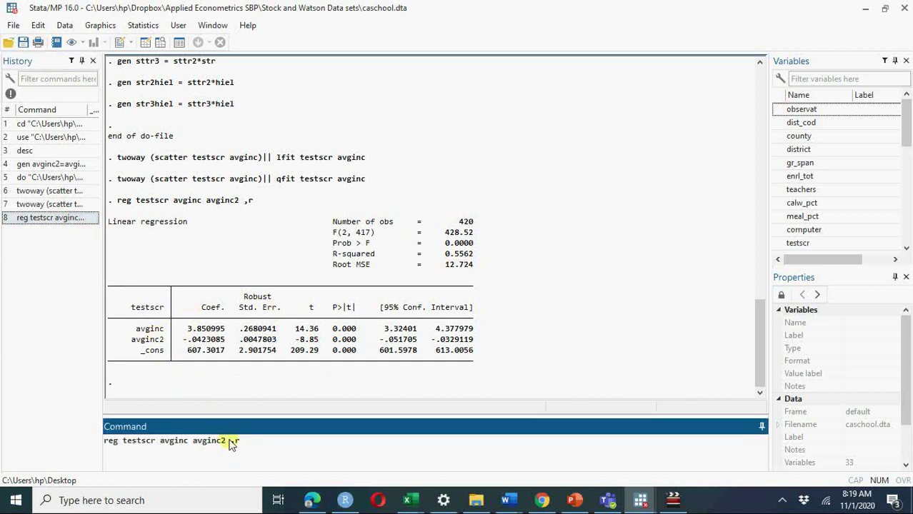
type("avginc3")
key("Return")
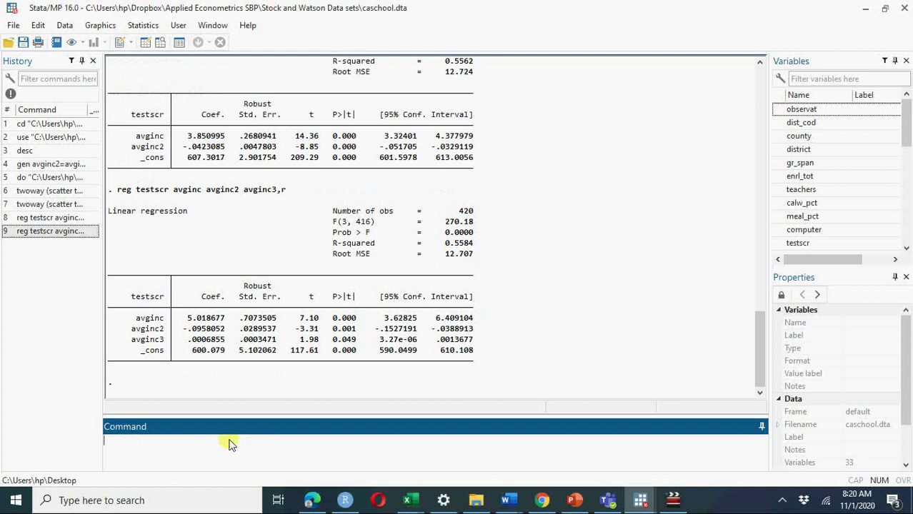
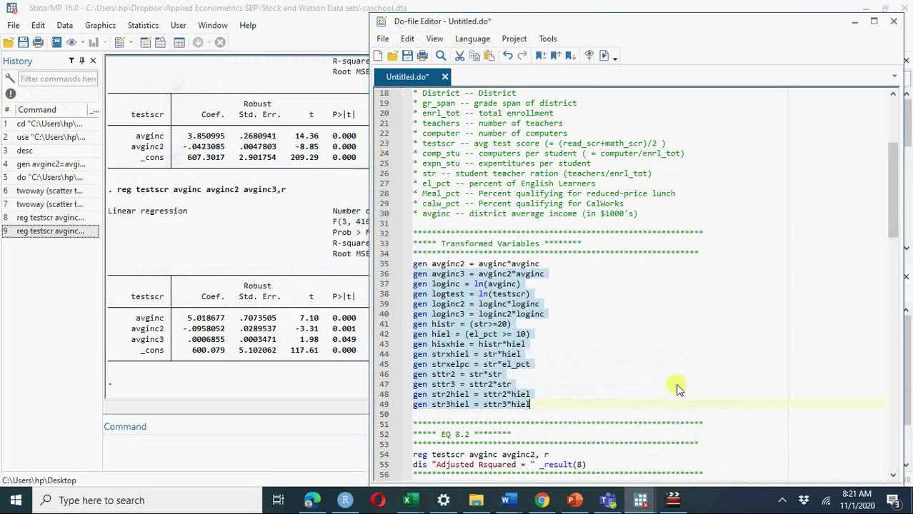
Review the do-file's commands from the transformed variables through the EQ 8.x regressions to the end of the Table 8.3 section
left_click(677, 384)
key("Down")
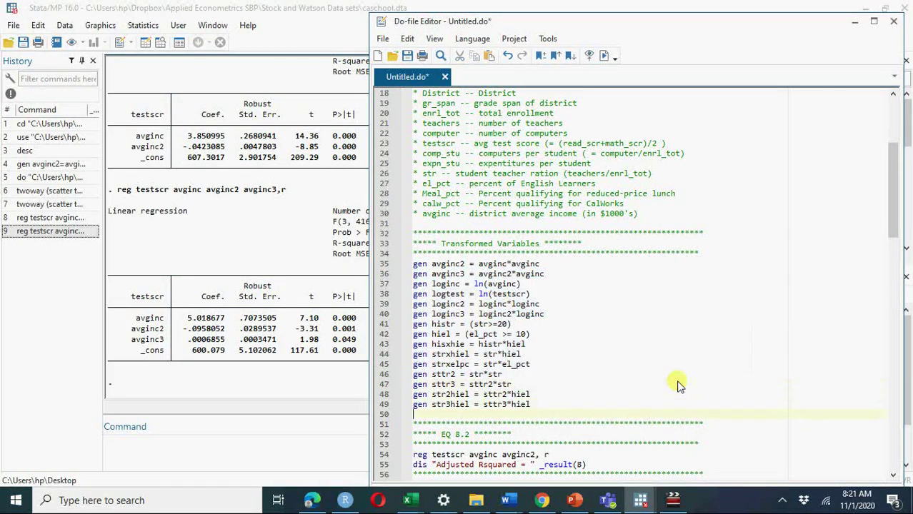
key("Down")
key("Down")
key("Down")
key("Down")
key("Down")
key("Down")
key("Down")
key("Down")
key("Down")
key("Down")
key("Down")
key("Down")
key("Down")
key("Down")
key("Down")
key("Down")
key("Down")
key("Down")
key("Down")
key("Down")
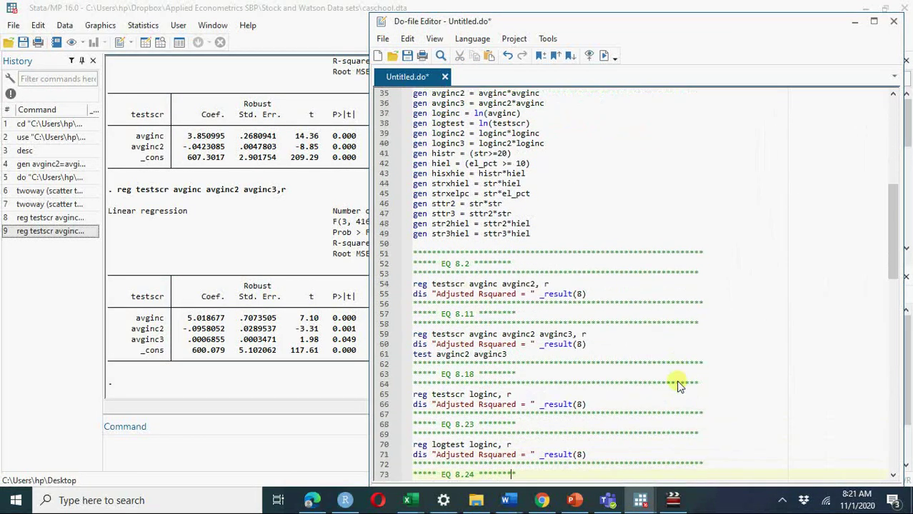
key("Down")
key("Down")
key("Down")
key("Down")
key("Down")
key("Down")
key("Down")
key("Down")
key("Down")
key("Down")
key("Down")
key("Down")
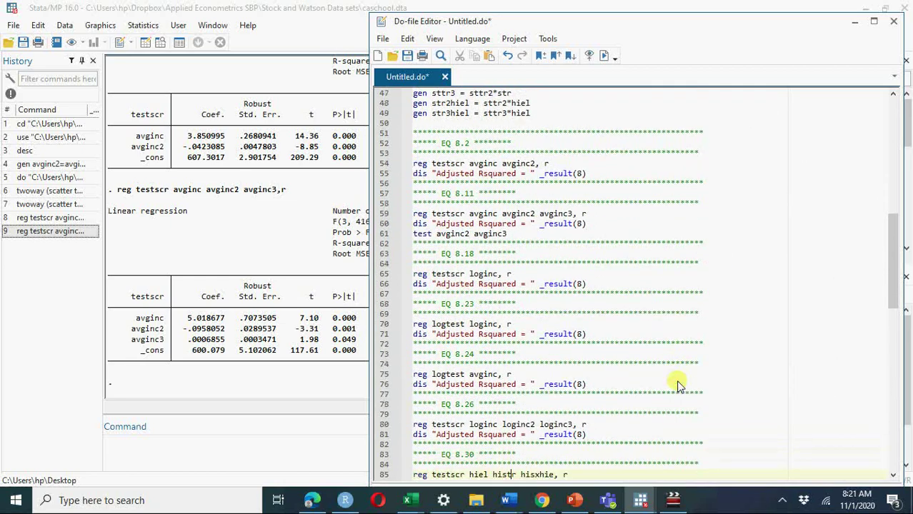
key("Down")
key("Down")
key("Down")
key("Down")
key("Down")
key("Down")
key("Down")
key("Down")
key("Down")
key("Down")
key("Down")
key("Down")
key("Down")
key("Down")
key("Down")
key("Down")
key("Down")
key("Down")
key("Down")
key("Down")
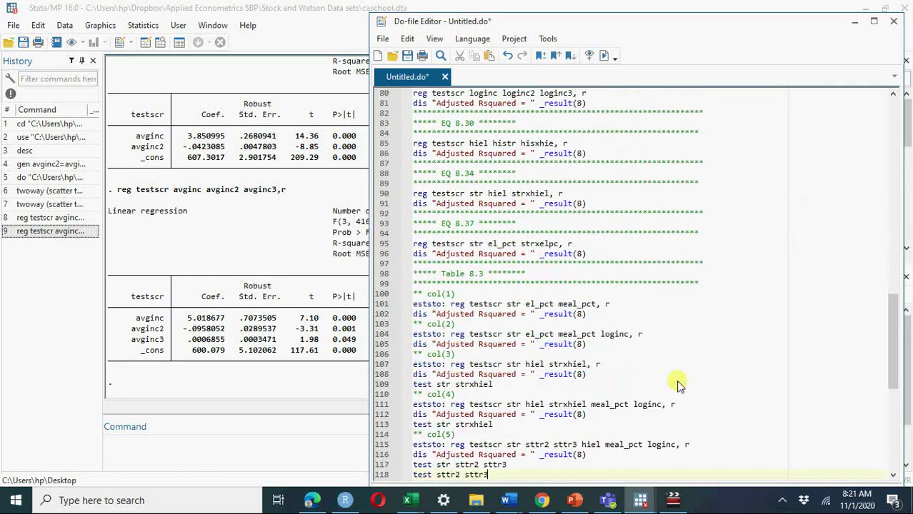
key("Down")
key("Down")
key("Down")
key("Down")
key("Down")
key("Down")
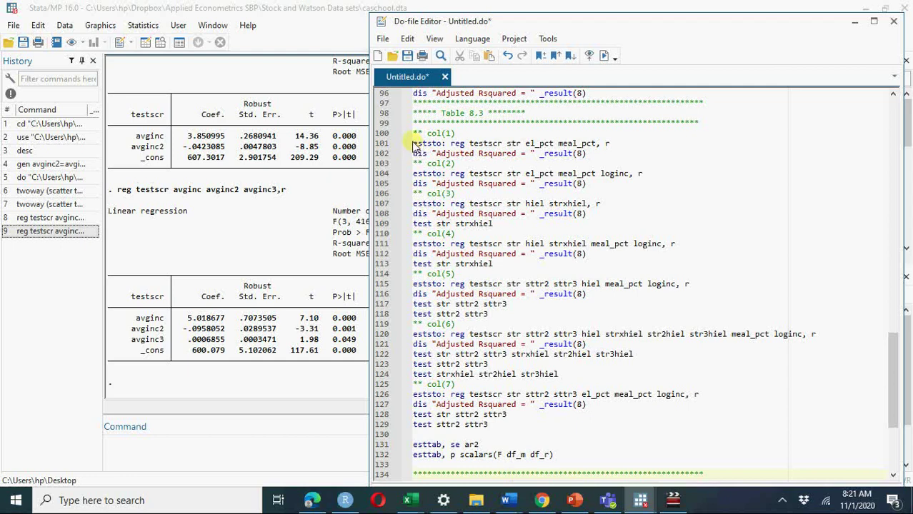
Run only the do-file's Table 8.3 col(1) command, eststo: reg testscr str el_pct meal_pct, r
left_click(414, 144)
left_click_drag(429, 146, 610, 144)
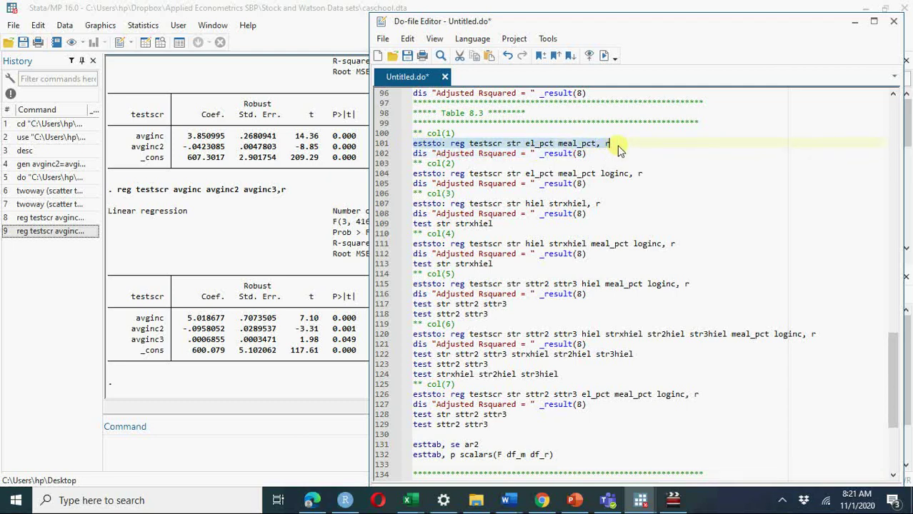
left_click(606, 58)
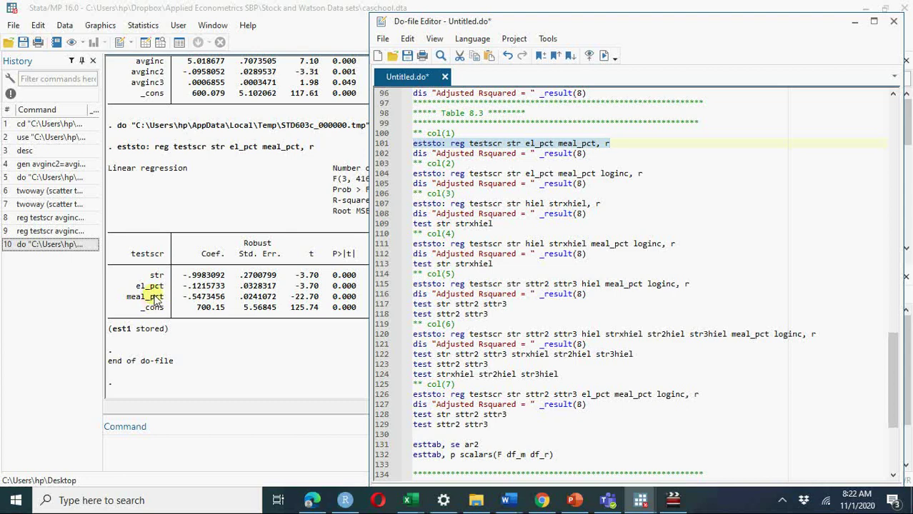
Run the eststo regression lines of Table 8.3 col(2), adding loginc, and col(3), using str, hiel and strxhiel, one at a time
left_click(416, 175)
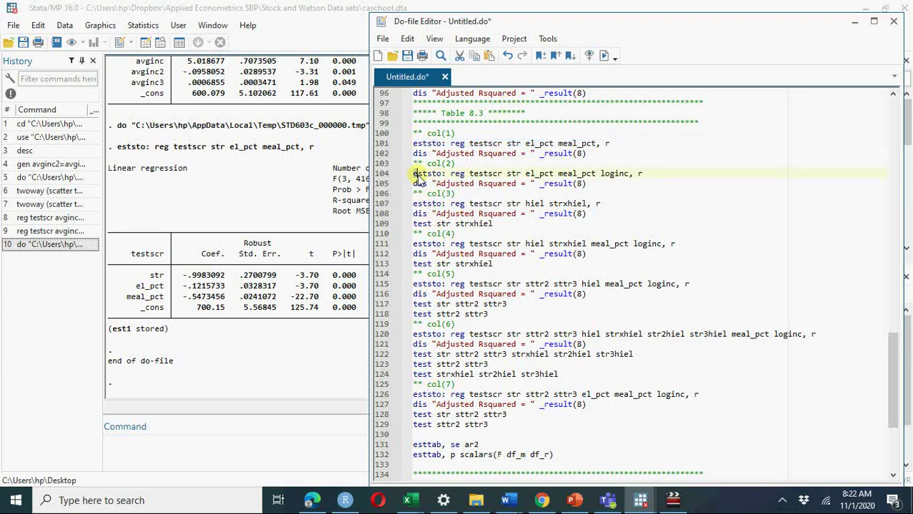
left_click_drag(415, 175, 649, 175)
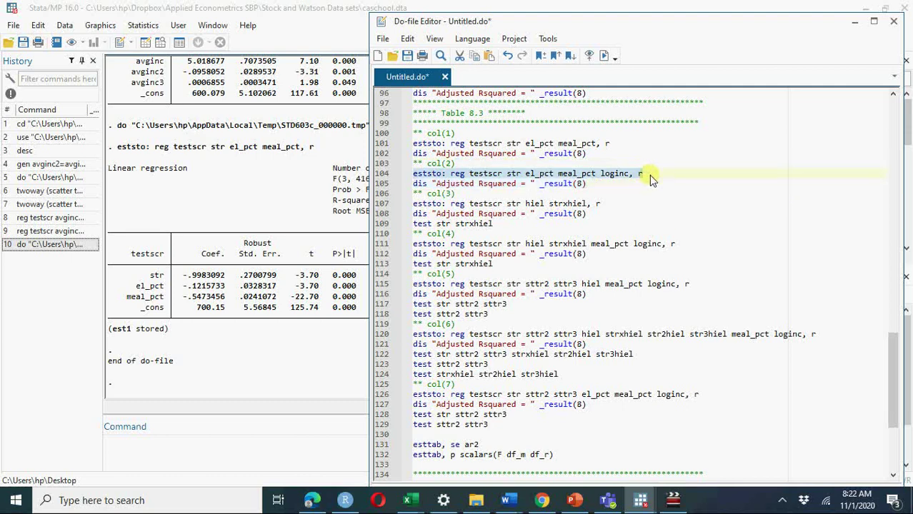
left_click(604, 57)
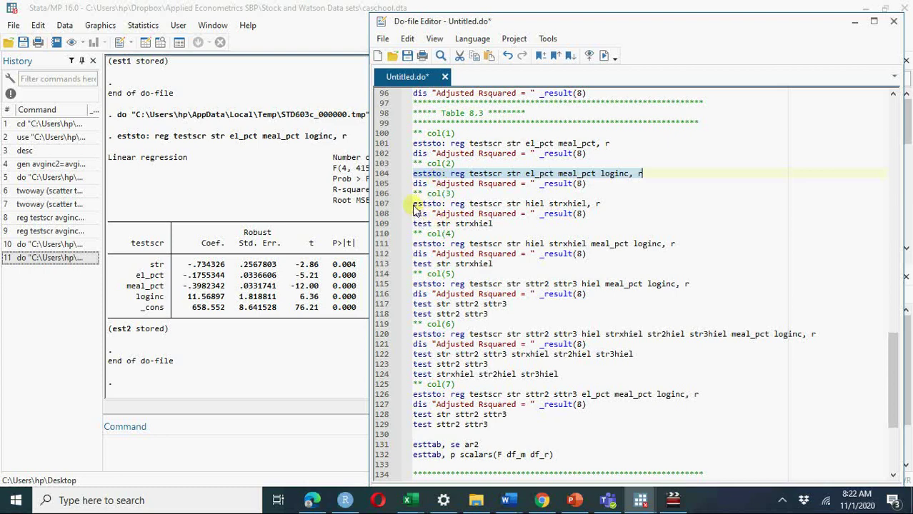
left_click_drag(412, 206, 616, 212)
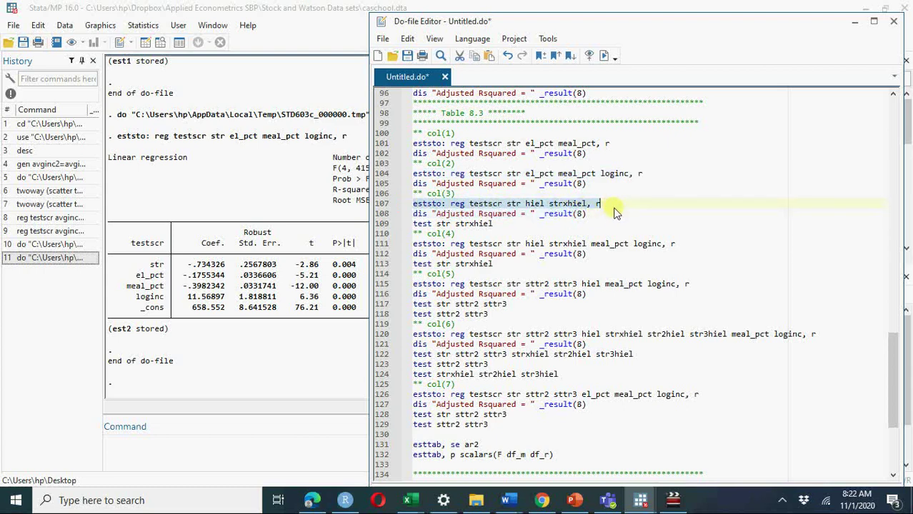
left_click(604, 56)
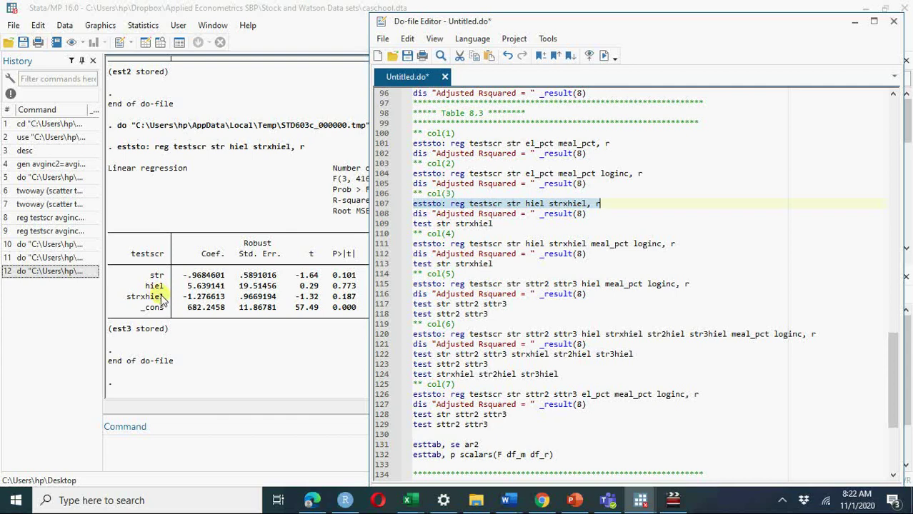
Locate and highlight the condition that defines hiel in the do-file's Transformed Variables section
scroll(635, 286, "up", 15)
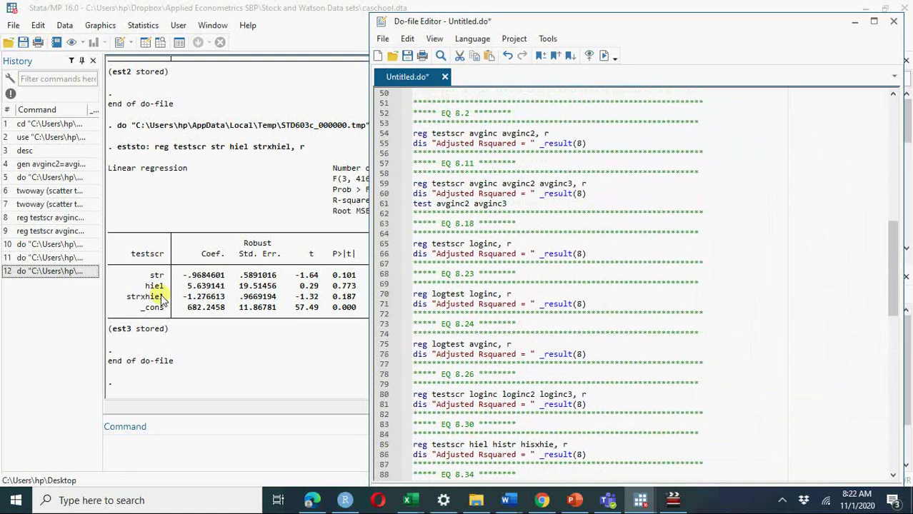
scroll(636, 286, "up", 7)
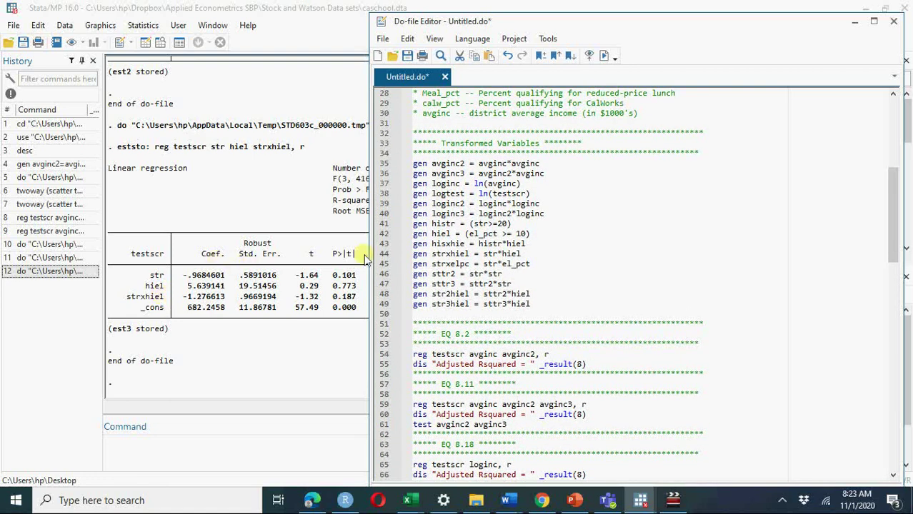
left_click_drag(465, 238, 532, 243)
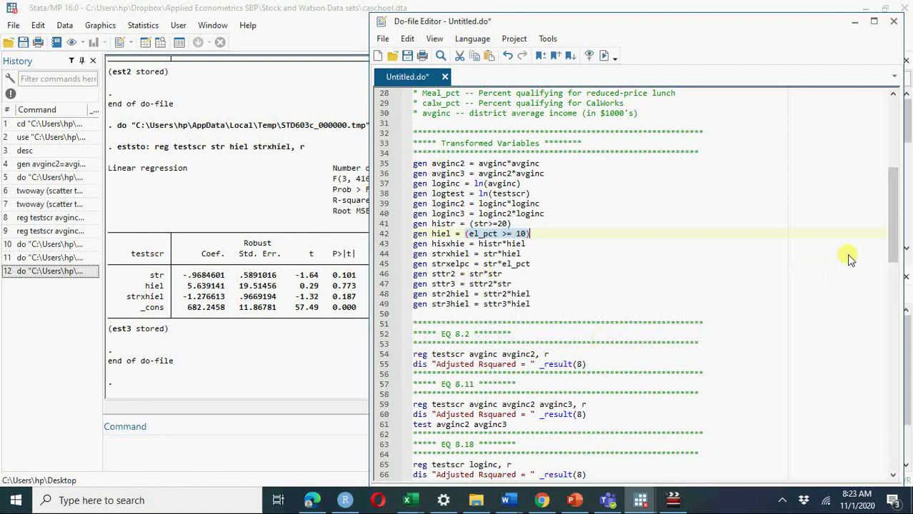
Run the eststo regression lines of Table 8.3 col(4), with strxhiel, and col(5), with sttr2 and sttr3, one at a time
left_click_drag(891, 235, 905, 353)
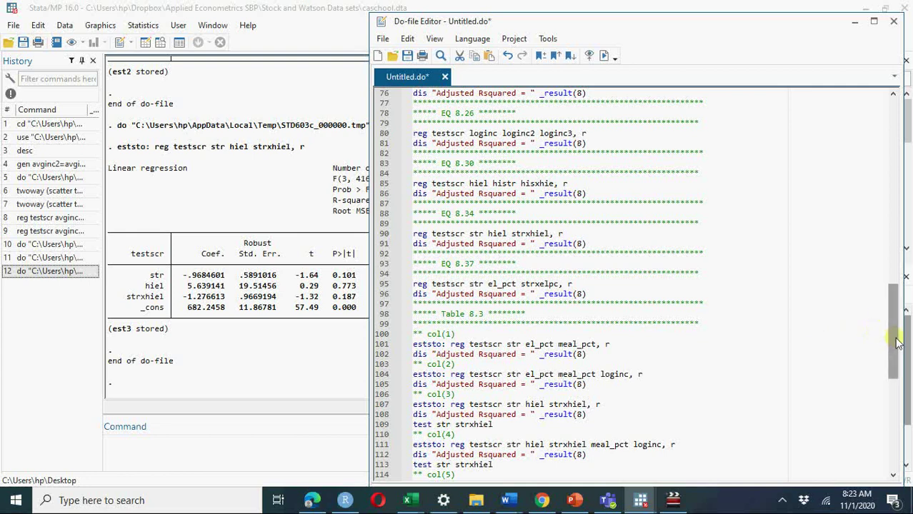
left_click_drag(894, 342, 909, 397)
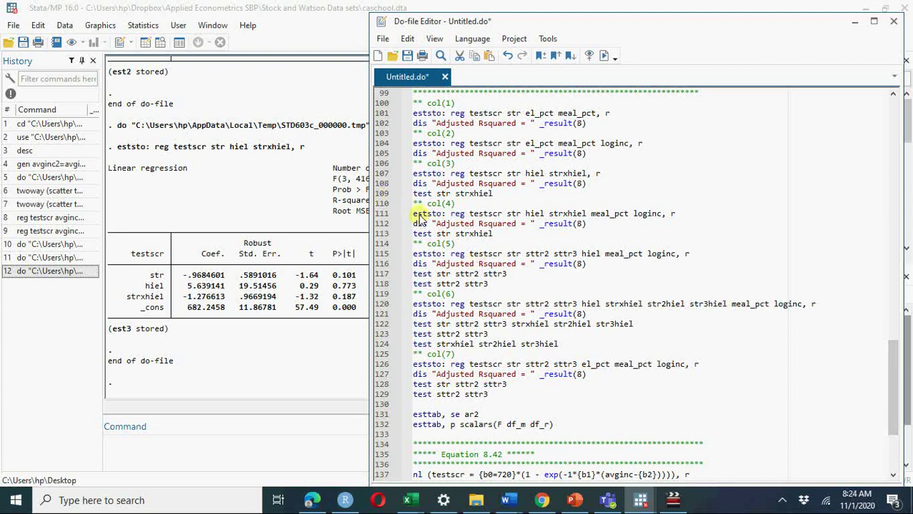
left_click_drag(415, 214, 677, 220)
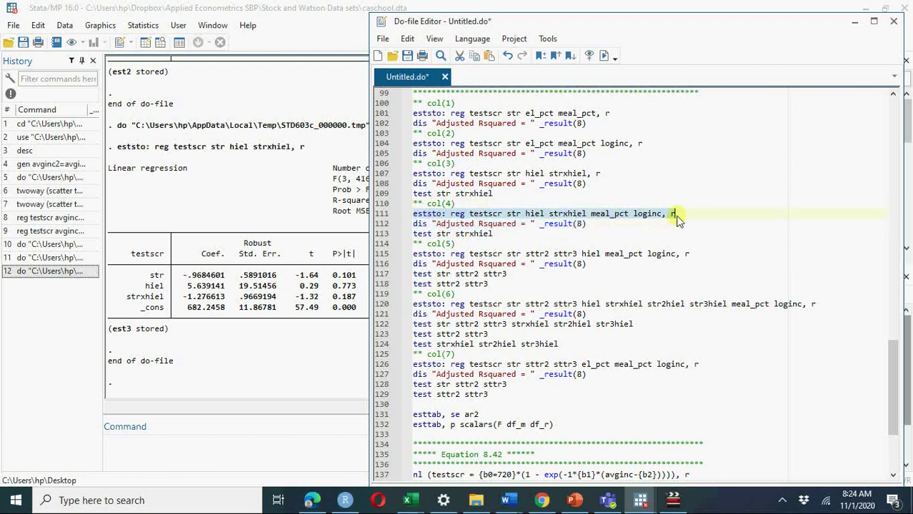
left_click(604, 56)
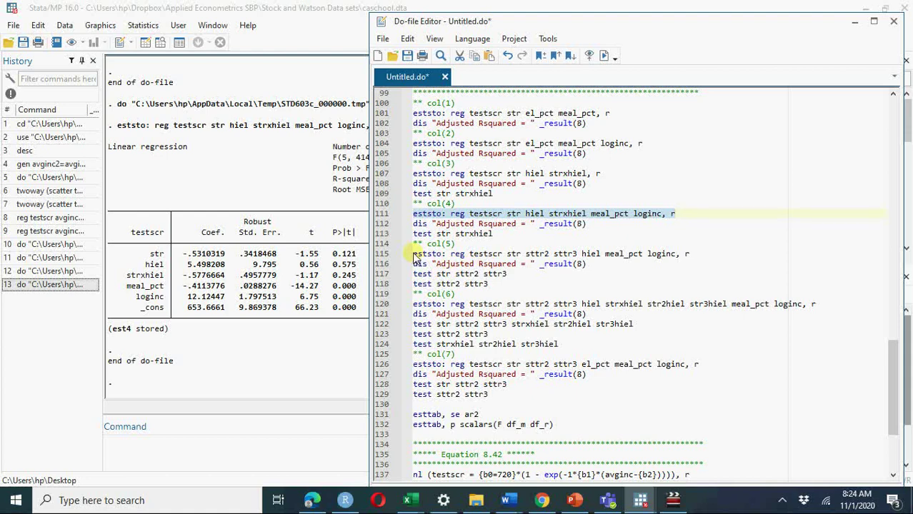
left_click_drag(416, 256, 691, 256)
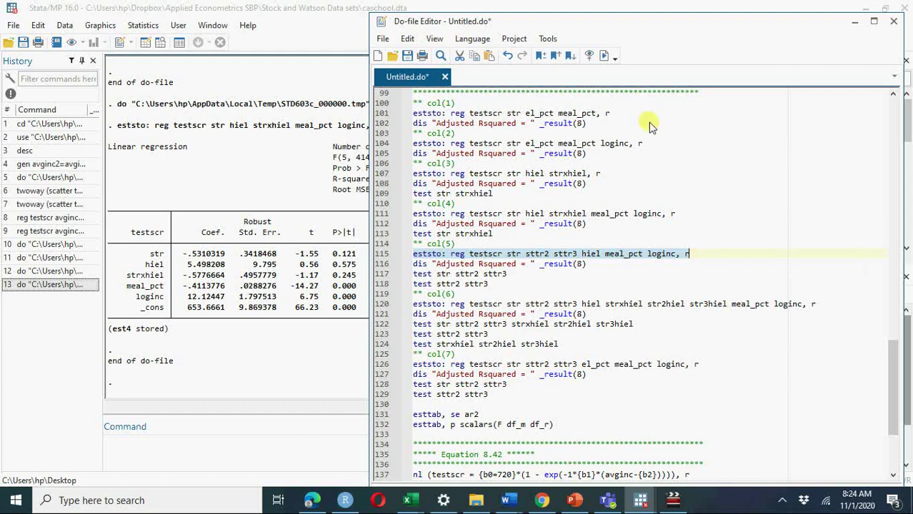
left_click(604, 55)
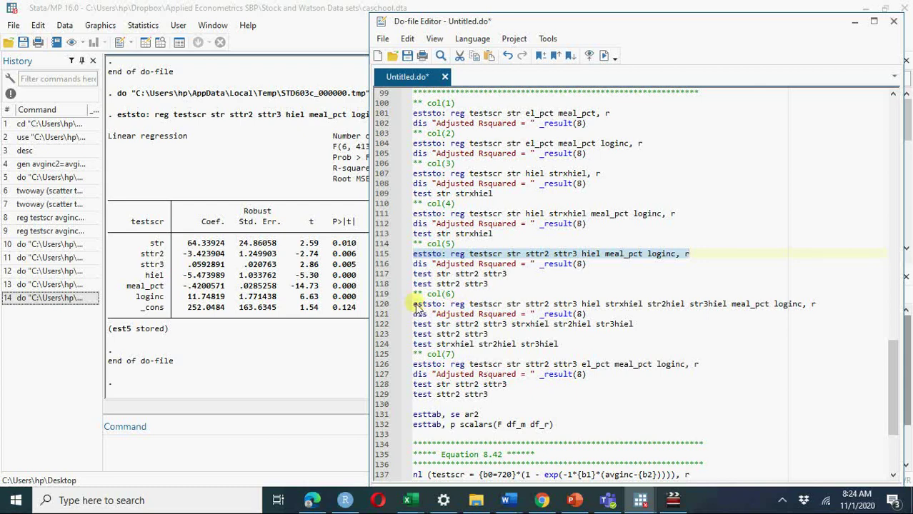
Run the eststo regression lines of Table 8.3 col(6), with the str-hiel interactions, and col(7), with el_pct, one at a time
left_click_drag(416, 305, 818, 304)
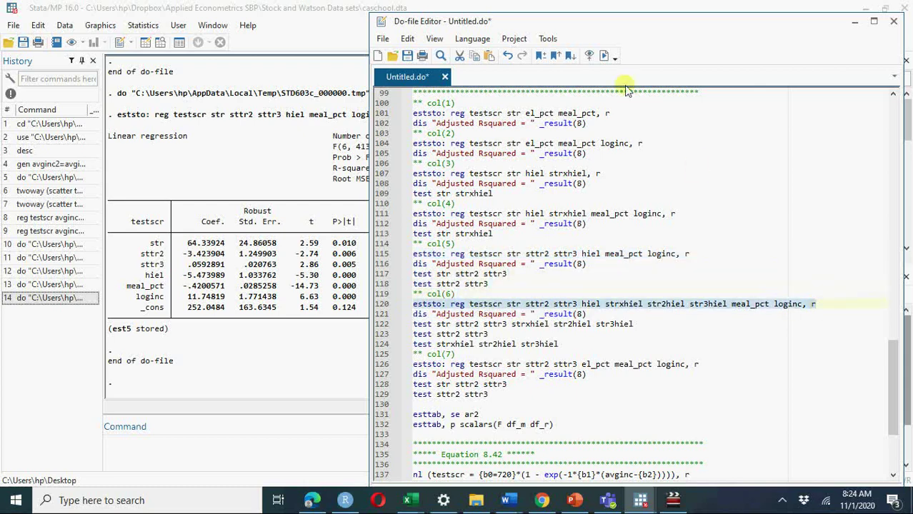
left_click(602, 57)
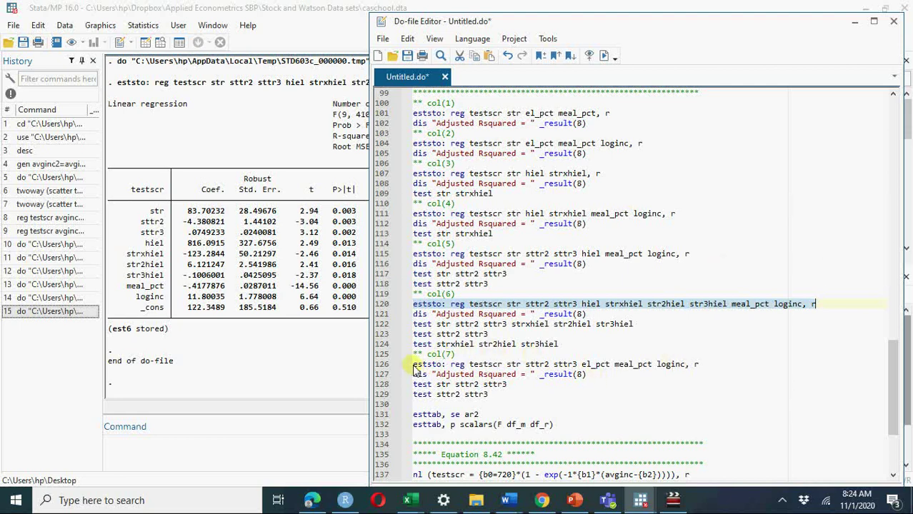
left_click_drag(413, 368, 704, 370)
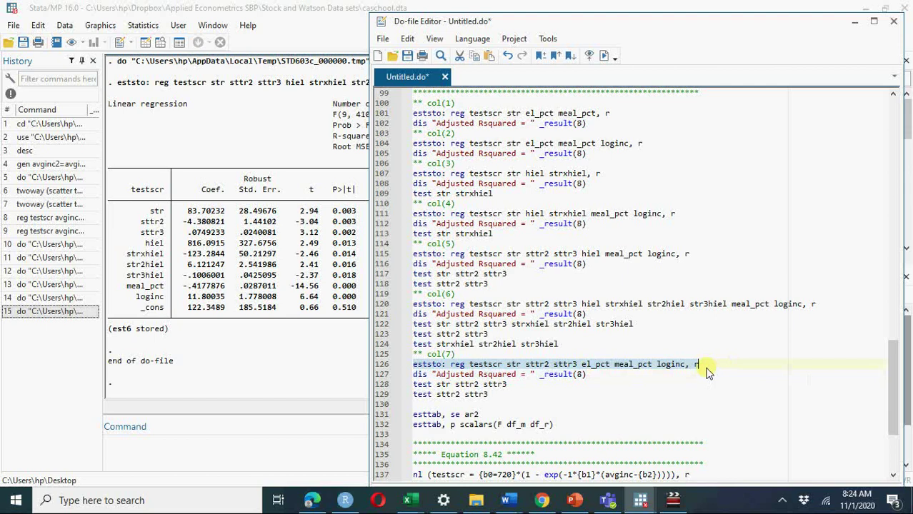
left_click(605, 56)
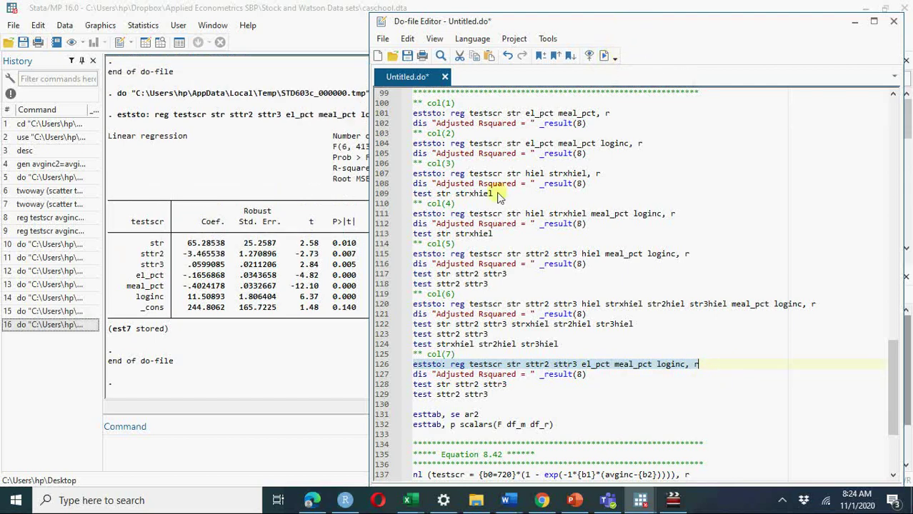
Tabulate all stored regressions with standard errors and adjusted R-squared in the main Stata window using esttab , se ar2
left_click(261, 433)
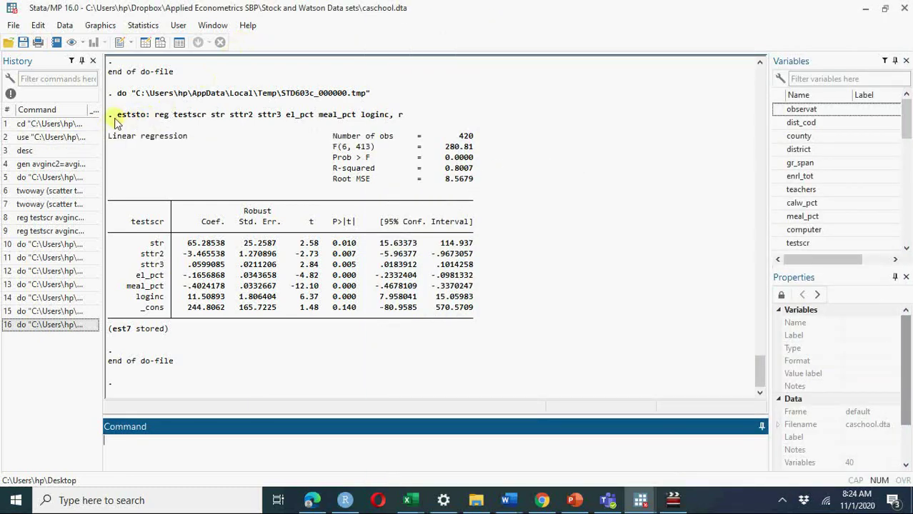
left_click_drag(118, 120, 409, 120)
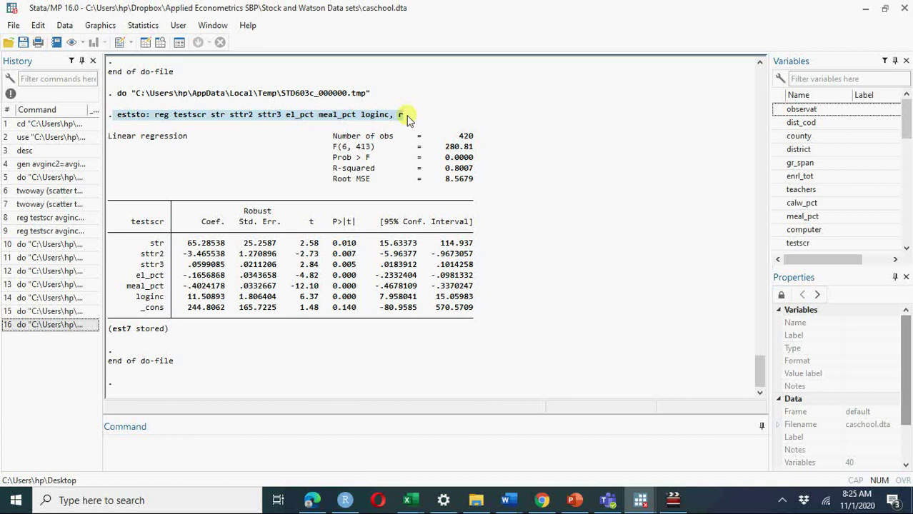
left_click(281, 443)
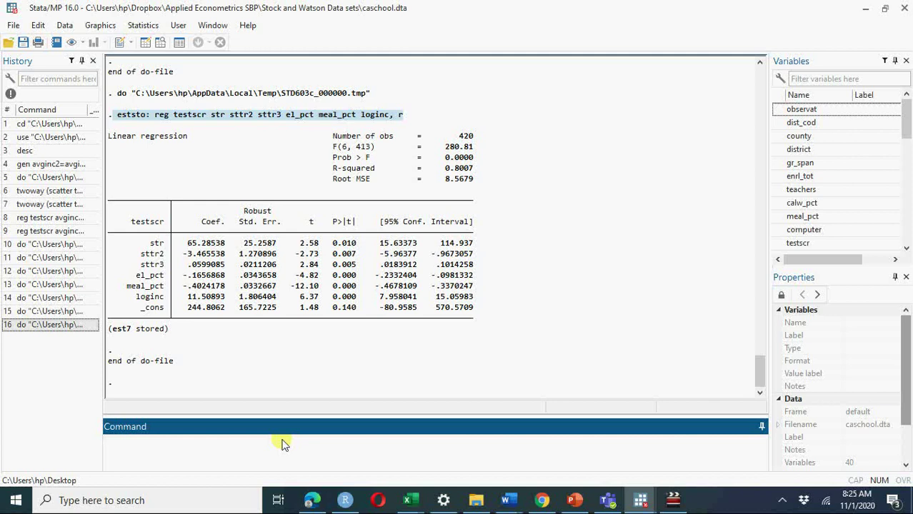
type("ess")
key("BackSpace")
type("ttab , se ar2")
key("Return")
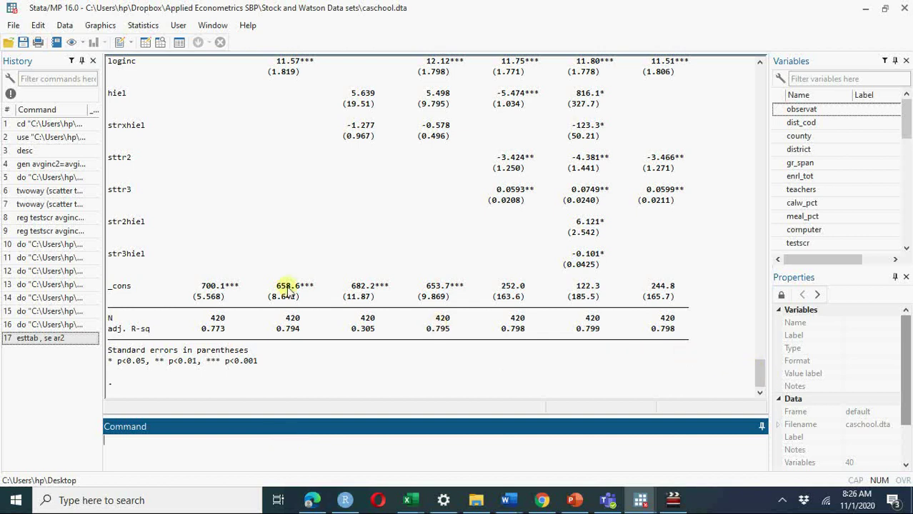
Examine the combined regression table, comparing the adjusted R-squared row and the coefficients and their significance across the seven models
left_click_drag(201, 330, 682, 333)
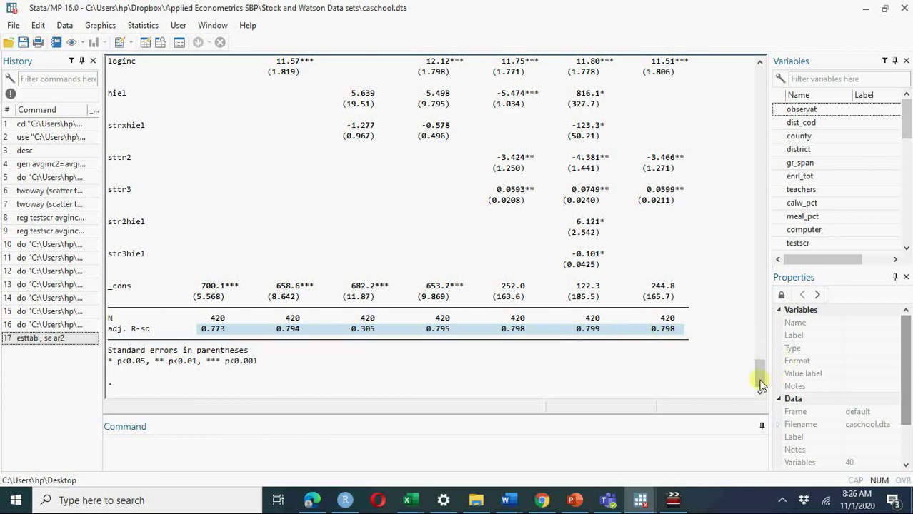
scroll(759, 371, "up", 5)
scroll(759, 370, "up", 3)
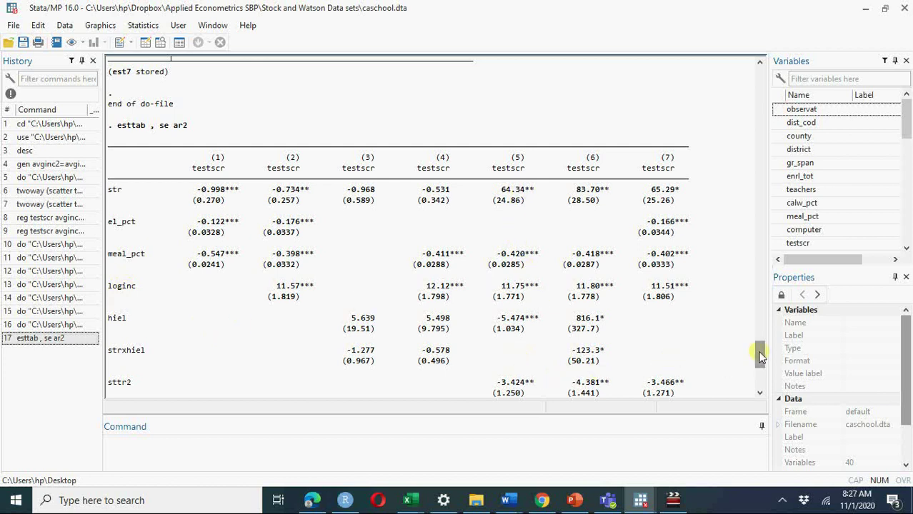
mouse_move(759, 350)
left_mouse_down()
mouse_move(758, 368)
mouse_move(753, 347)
left_mouse_up()
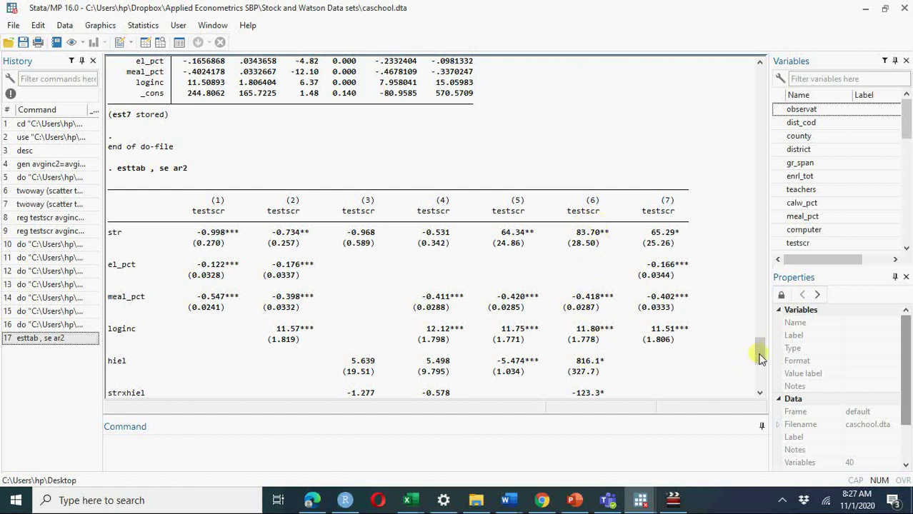
left_click_drag(760, 359, 759, 385)
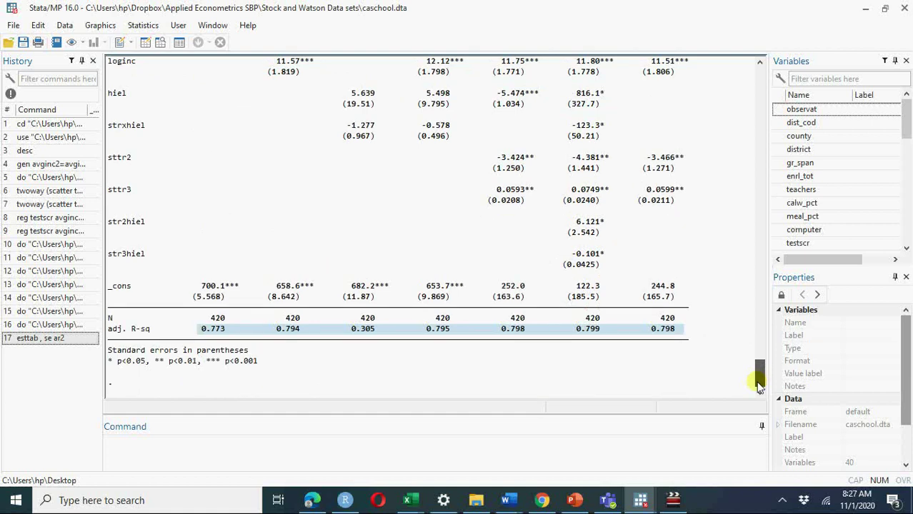
mouse_move(759, 385)
left_mouse_down()
mouse_move(759, 366)
mouse_move(759, 381)
left_mouse_up()
left_click_drag(759, 380, 749, 402)
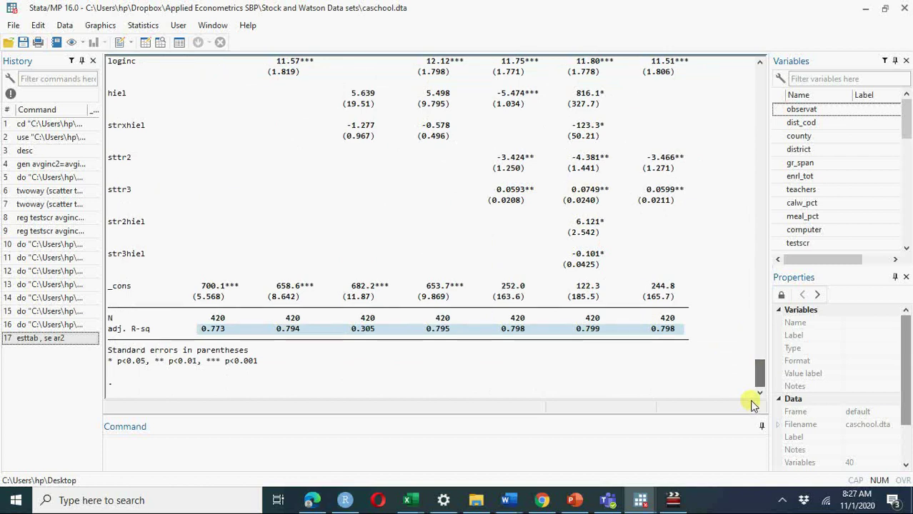
left_click(615, 452)
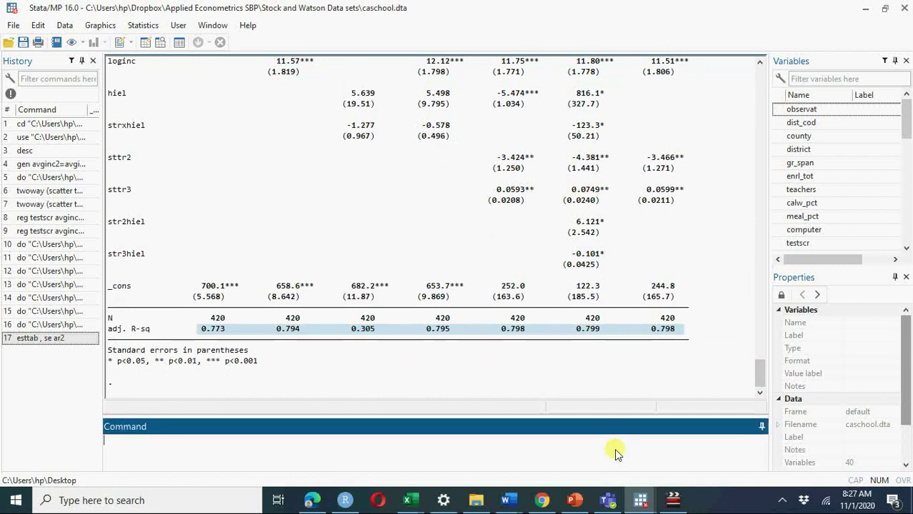